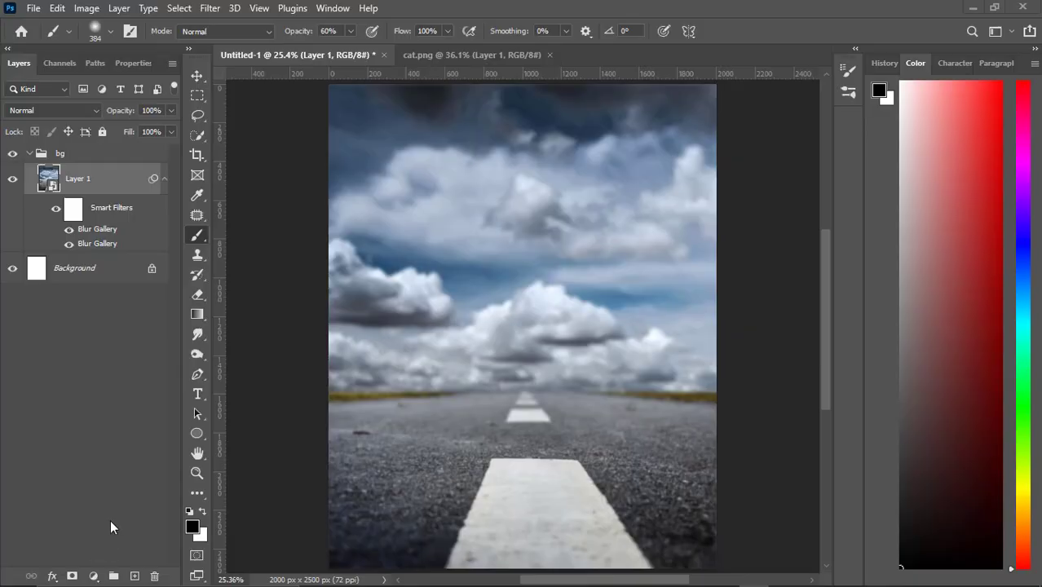
Add a Color Lookup adjustment with the Moonlight.3DL preset for a dark blue night look.
click(94, 576)
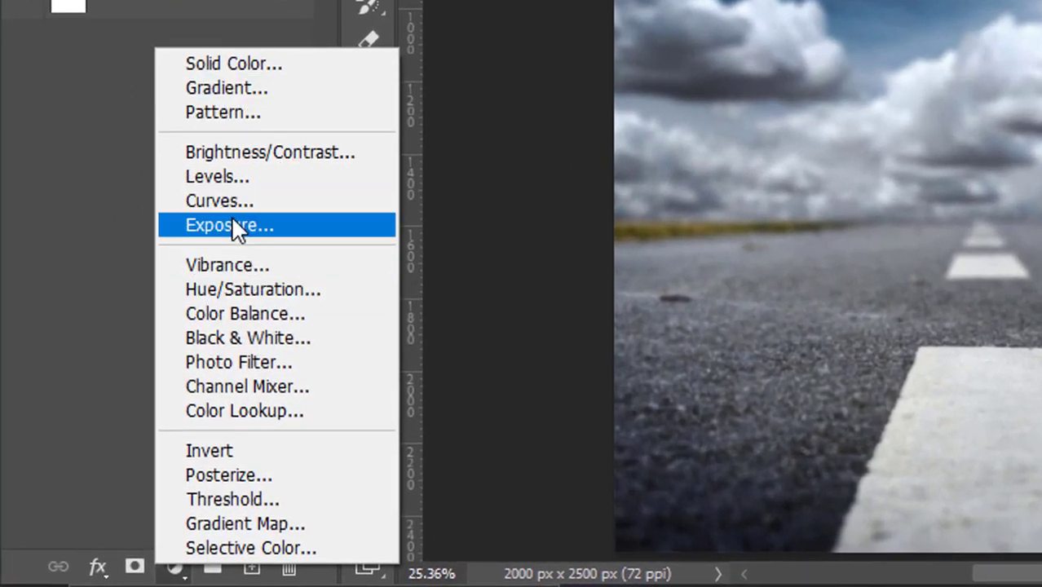
click(217, 412)
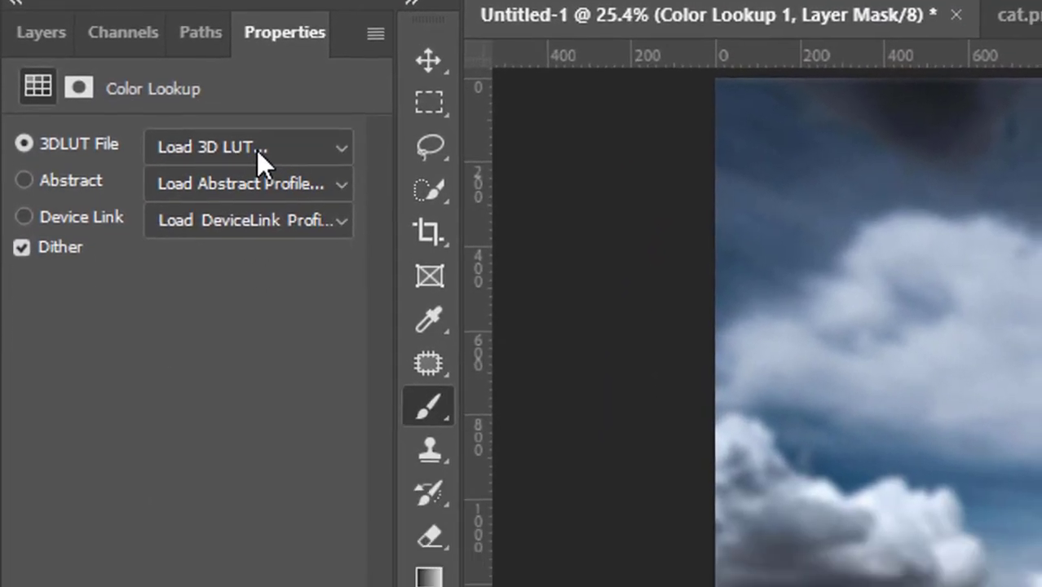
click(138, 143)
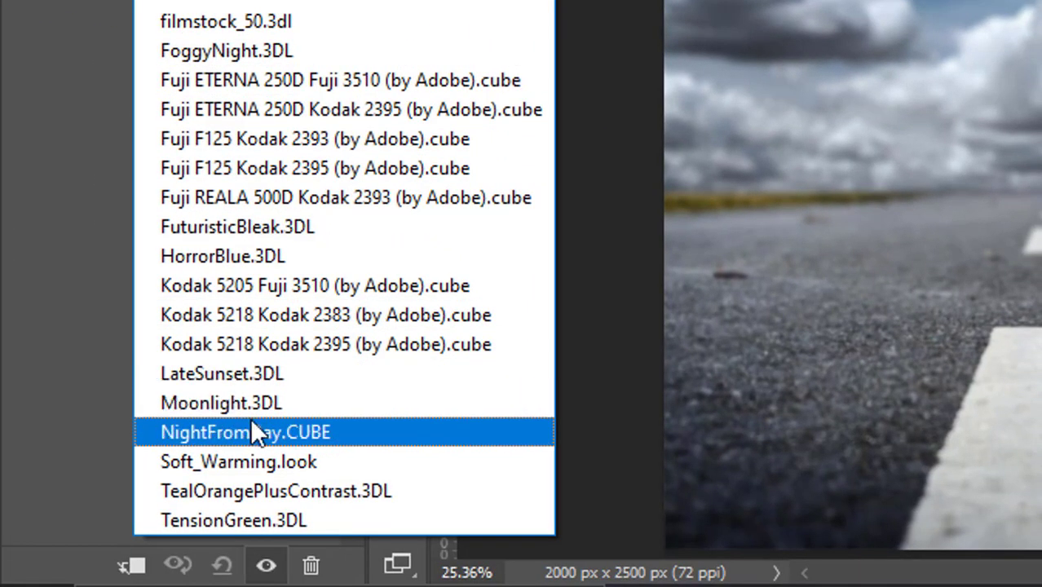
click(235, 406)
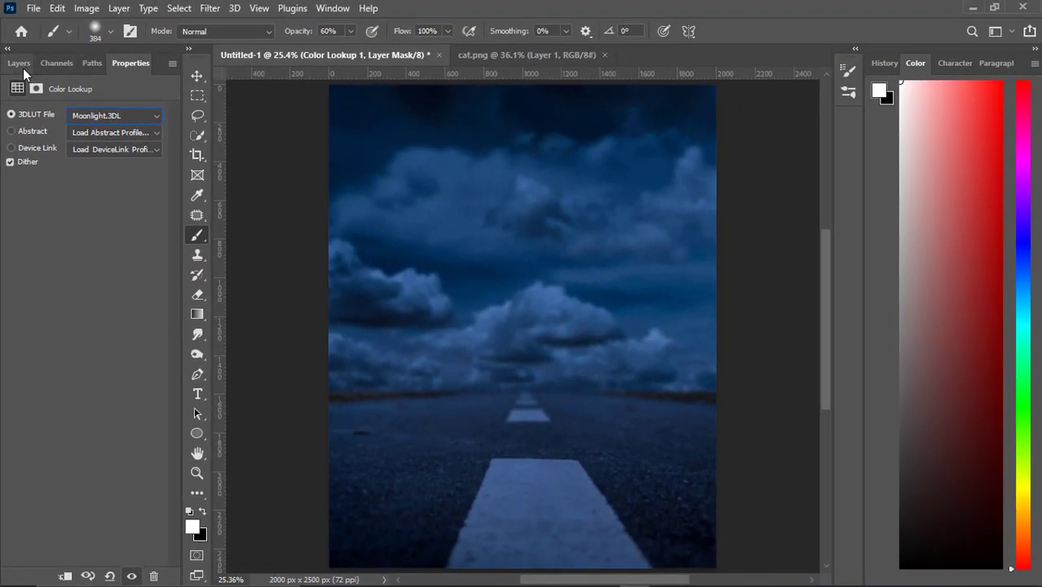
Add a Curves adjustment that lowers the highlights and midtones to darken the road scene.
click(19, 63)
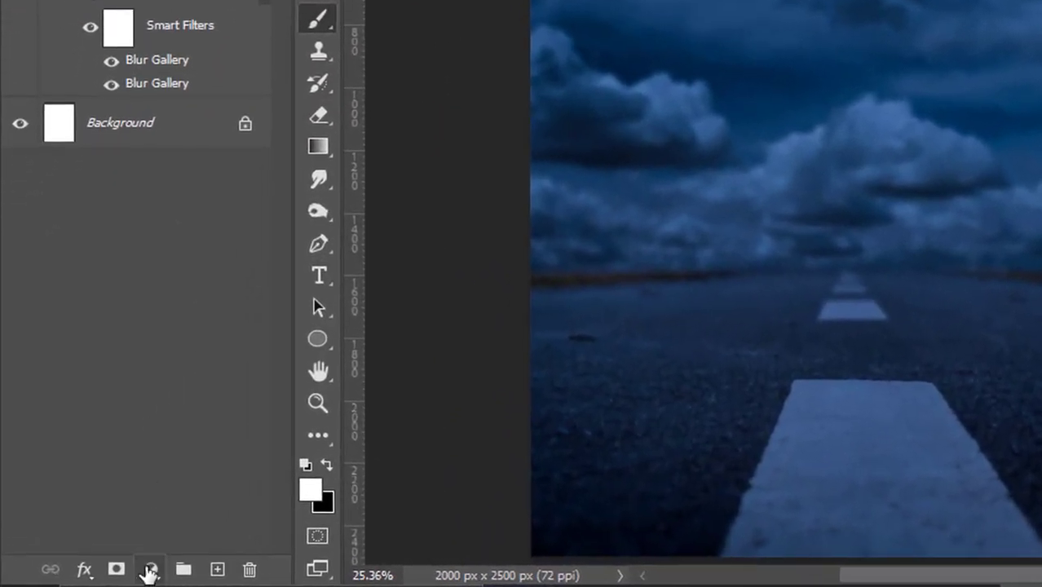
click(150, 569)
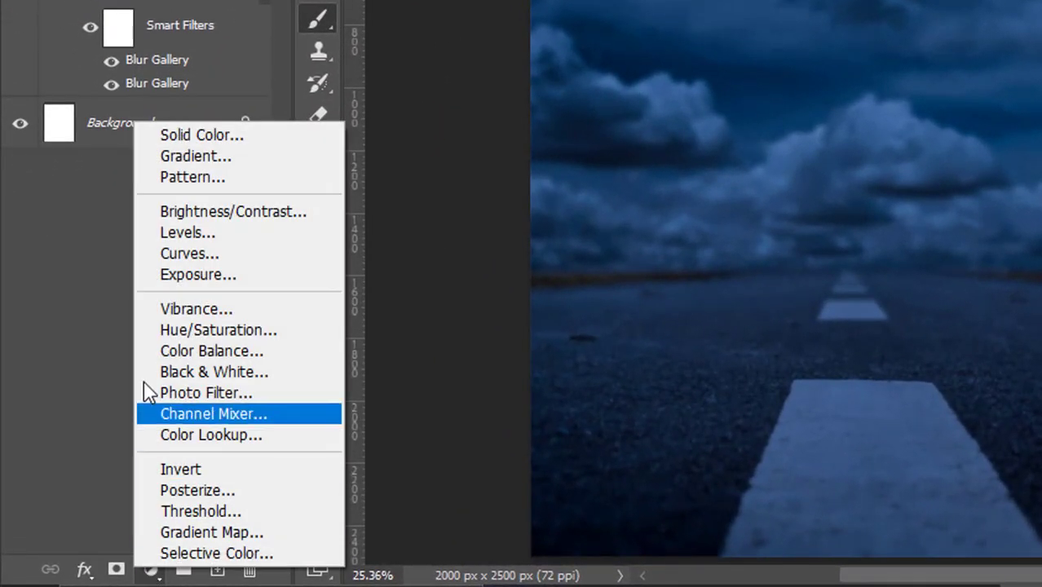
click(186, 253)
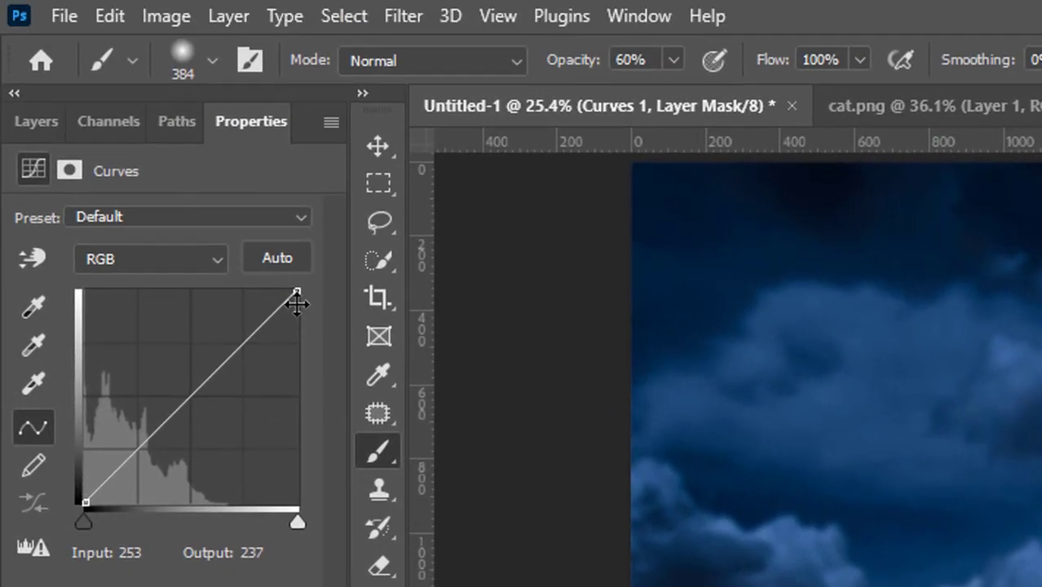
drag(296, 300, 296, 378)
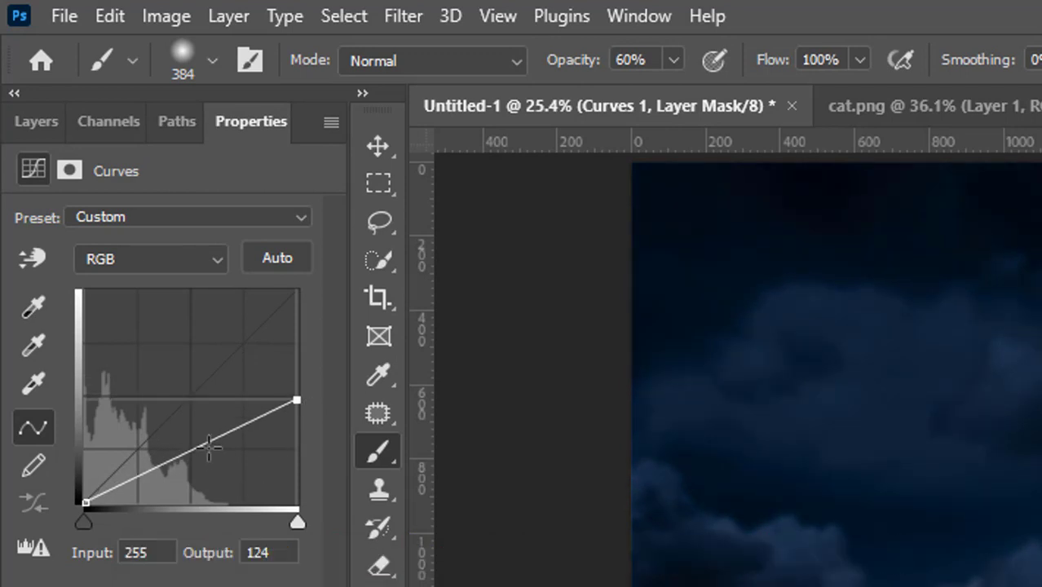
drag(214, 436, 223, 451)
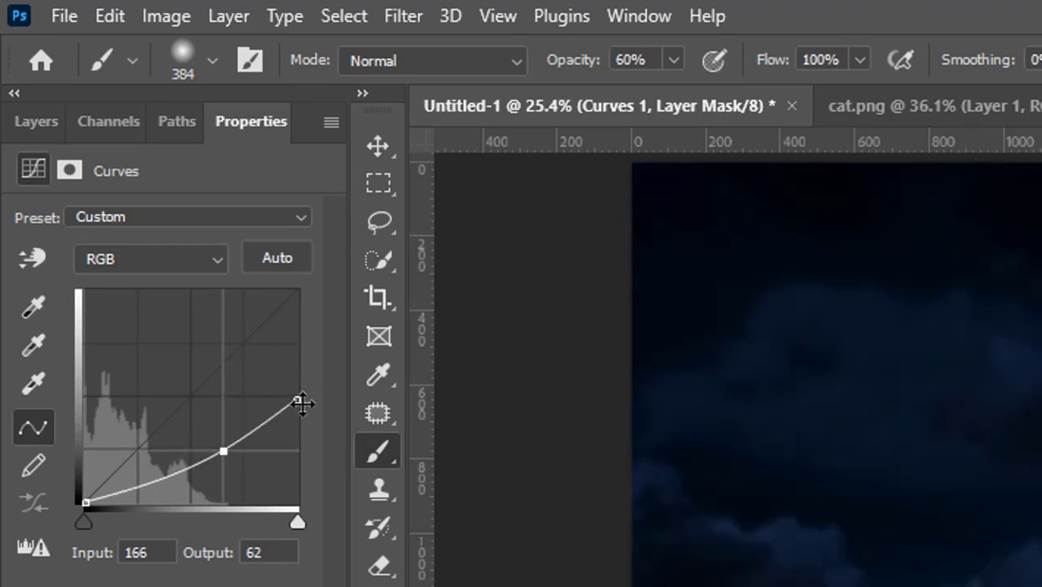
drag(303, 402, 315, 341)
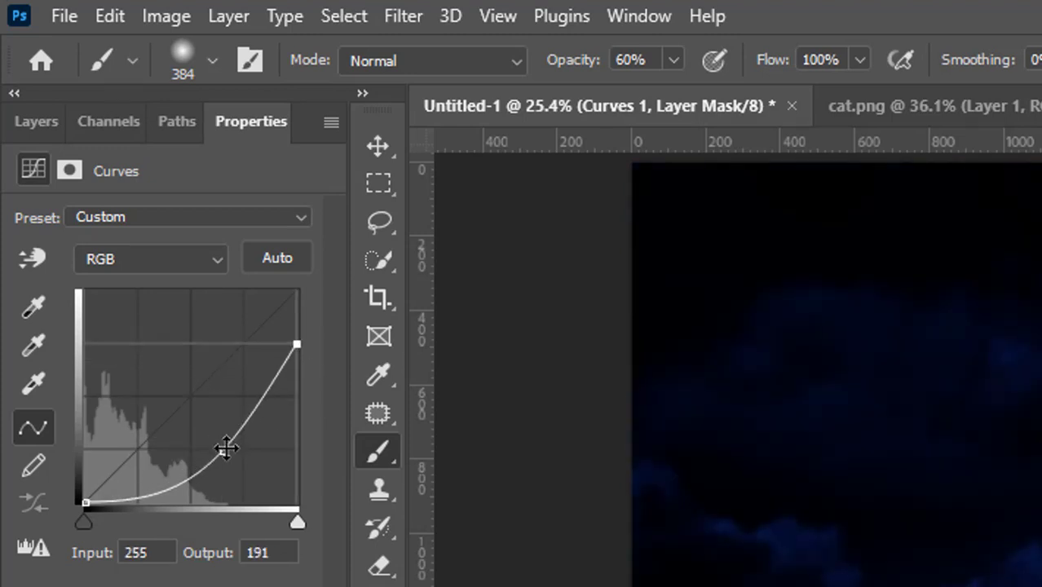
drag(227, 448, 220, 426)
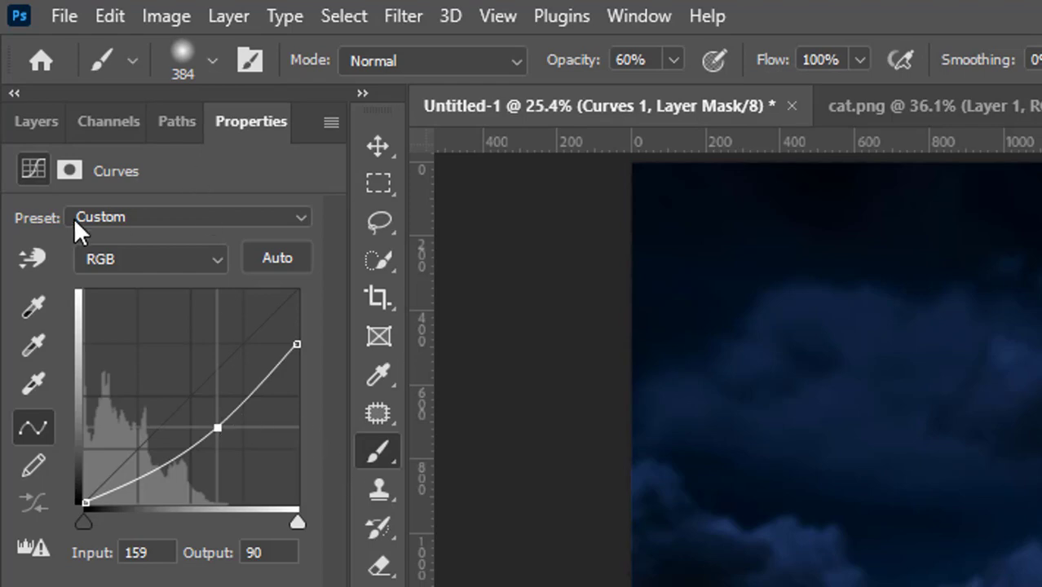
click(25, 132)
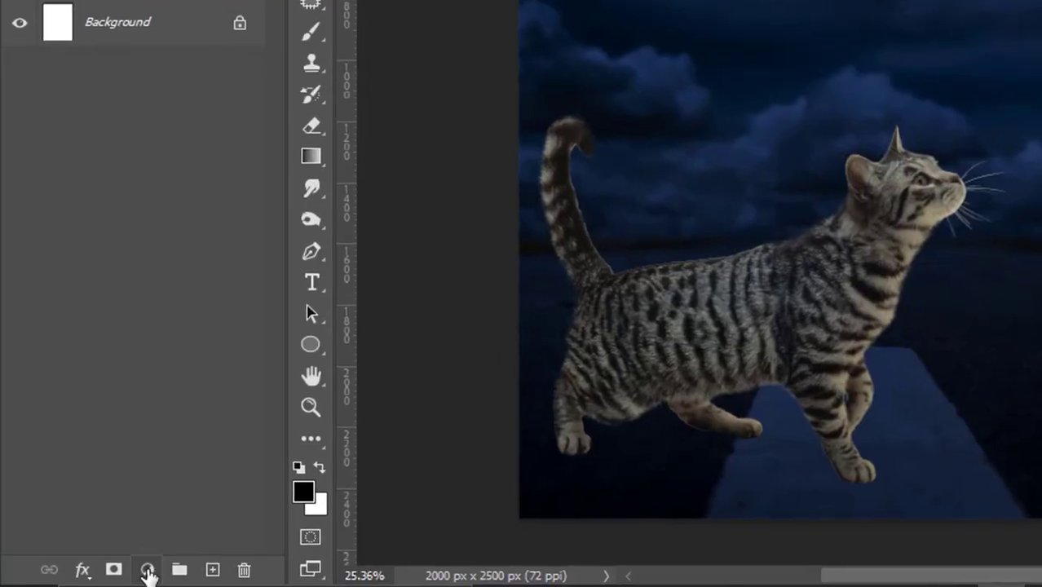
Add a Curves layer with highlight output 99 and clip it to the cat.
click(145, 570)
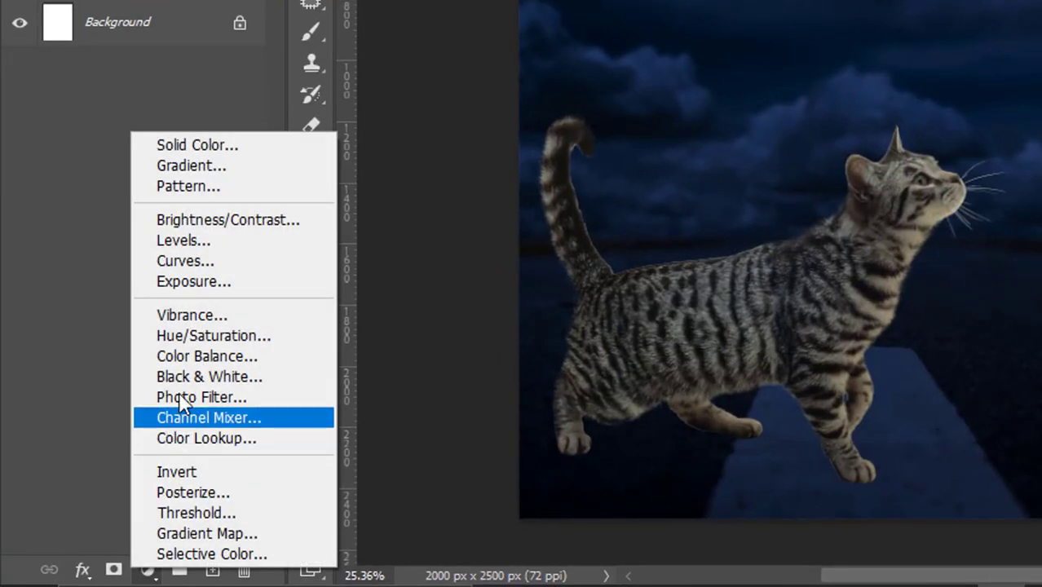
click(171, 265)
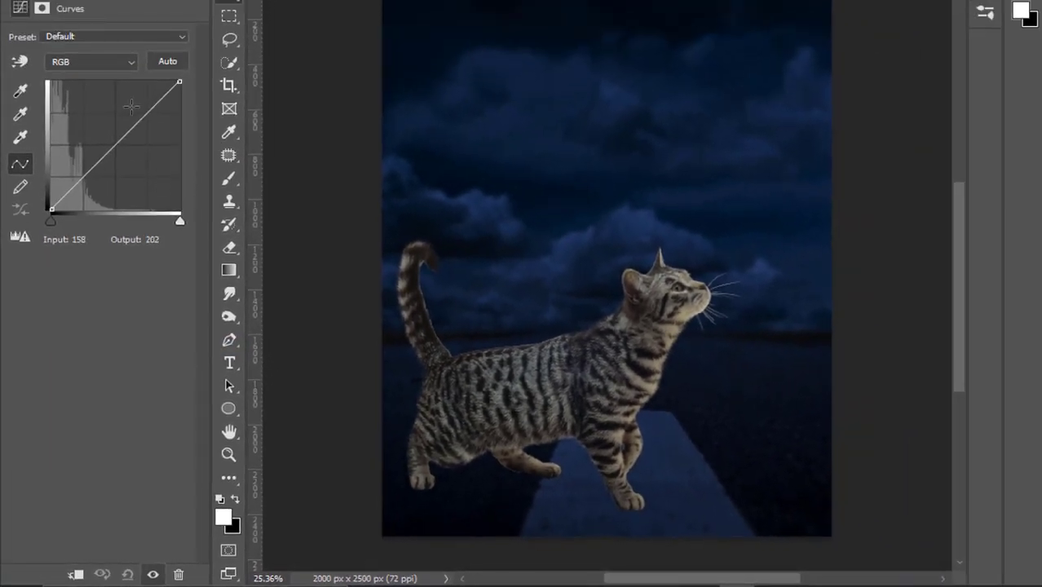
mouse_move(180, 82)
mouse_down()
mouse_move(178, 102)
mouse_move(211, 161)
mouse_up()
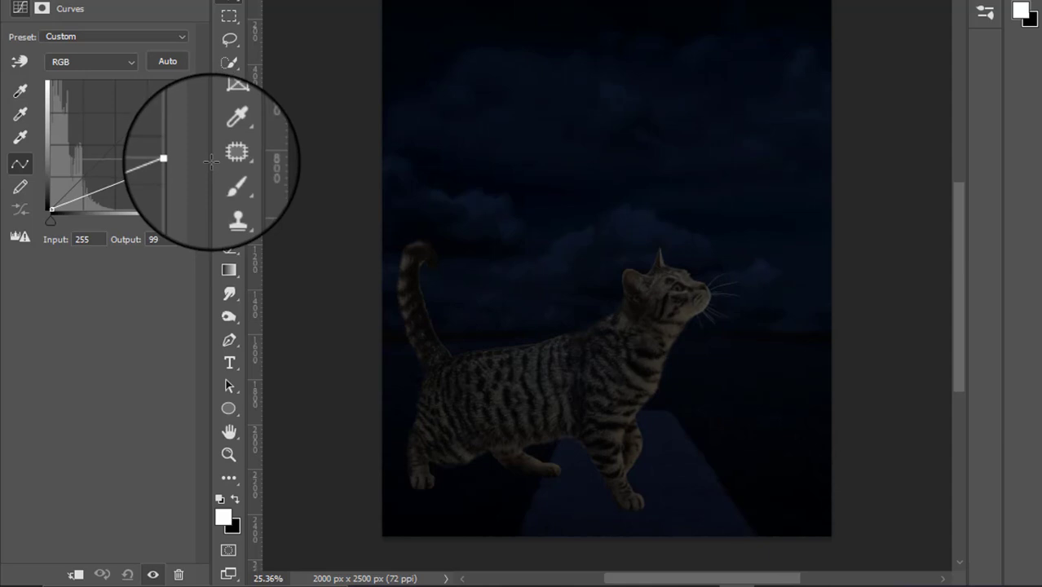
click(155, 239)
click(81, 240)
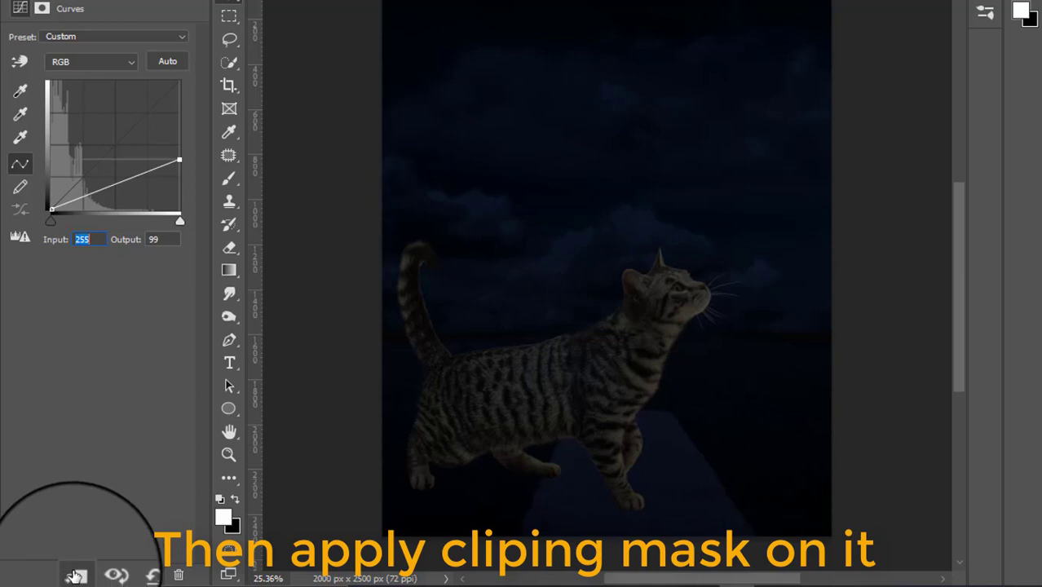
click(74, 576)
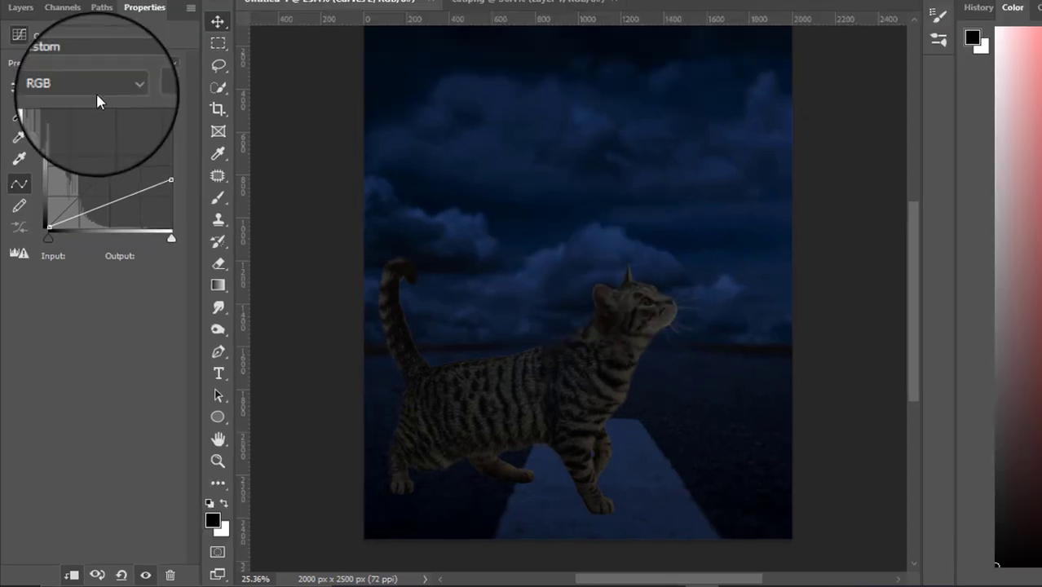
Raise the cat's Blue curve, then lift the Green curve's midtones.
click(96, 82)
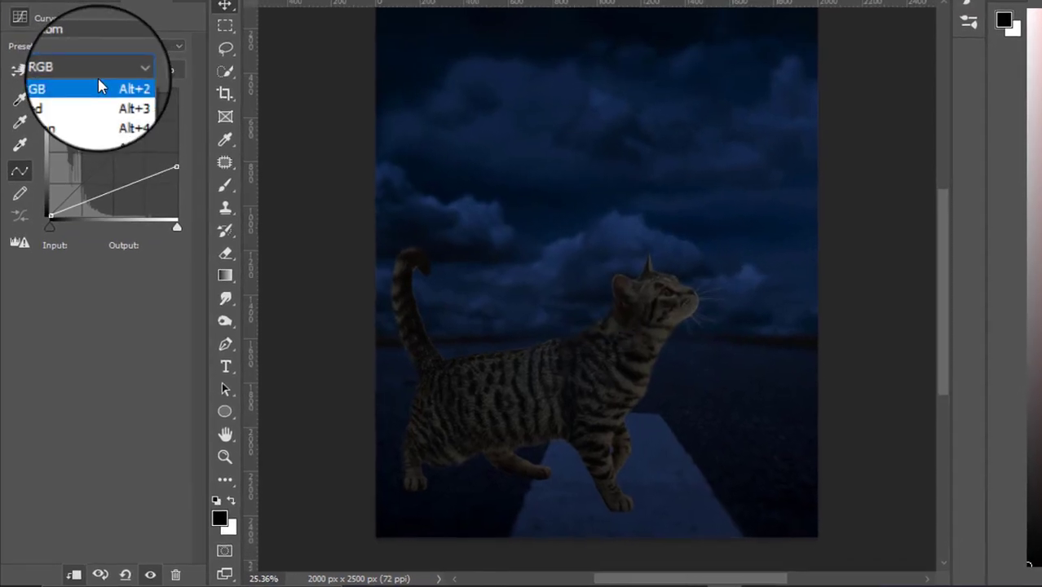
click(72, 118)
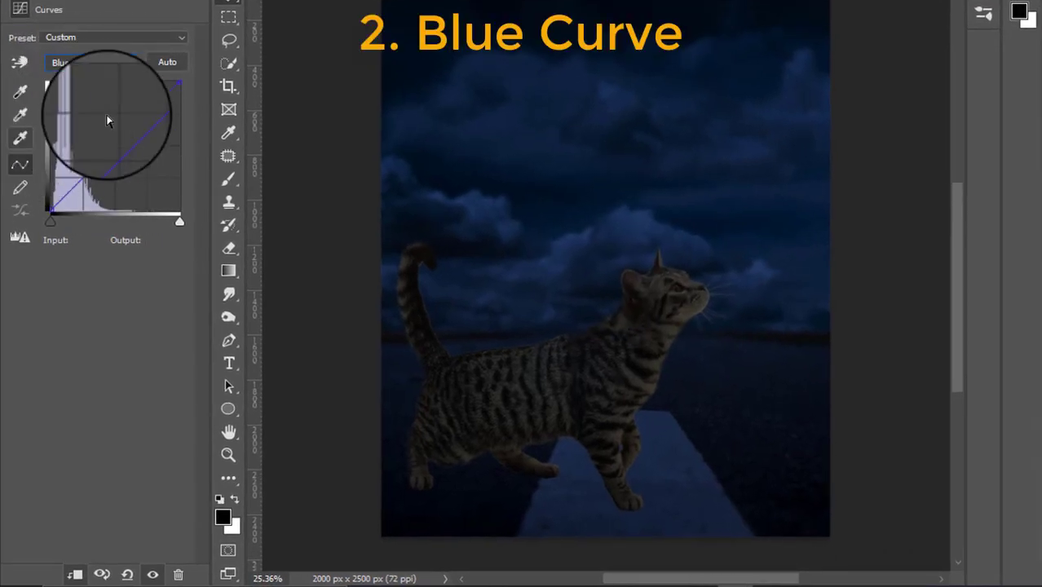
drag(119, 142, 120, 103)
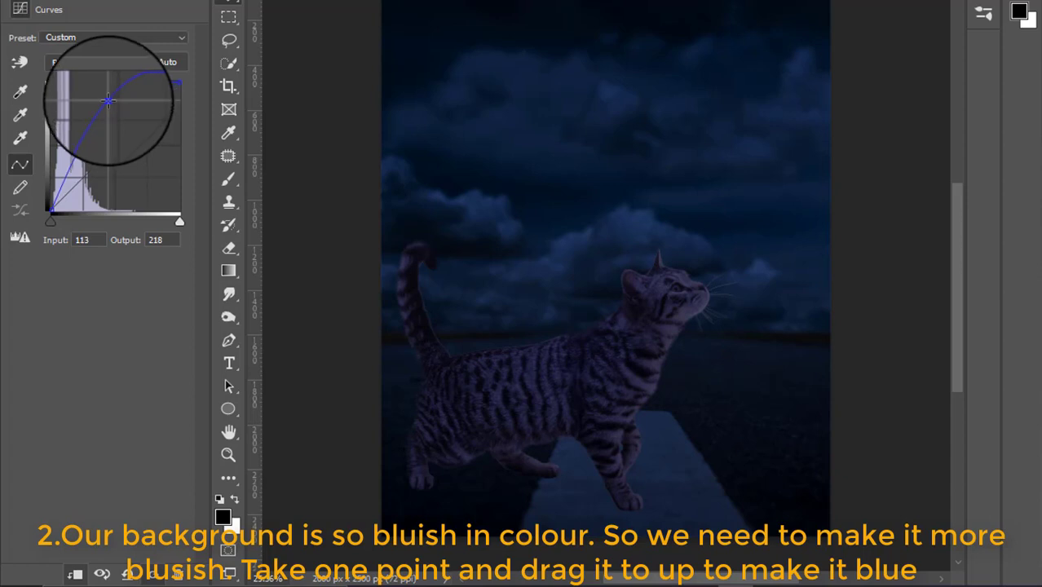
drag(109, 100, 102, 102)
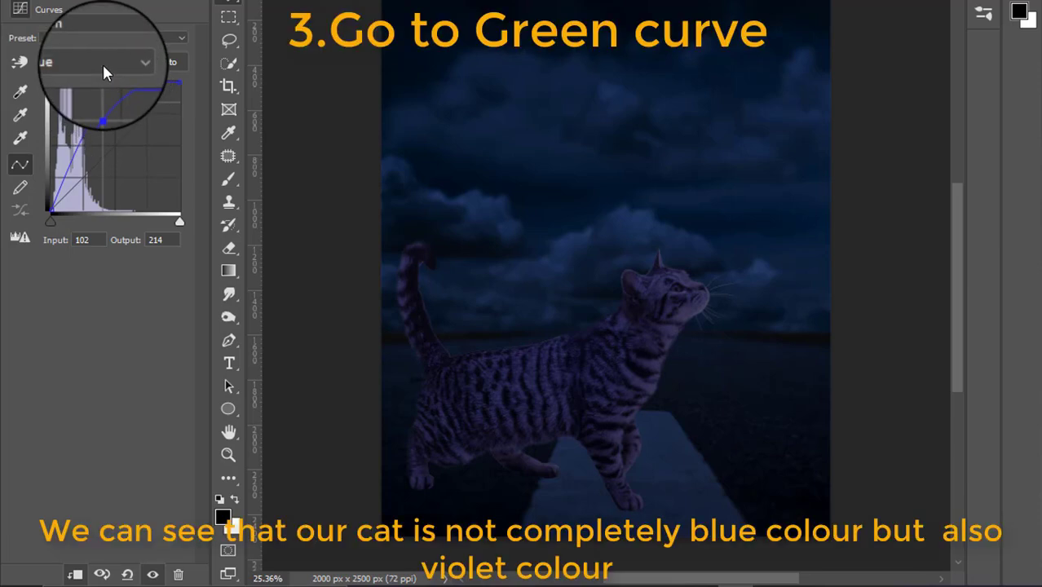
click(98, 62)
click(65, 104)
drag(119, 143, 115, 125)
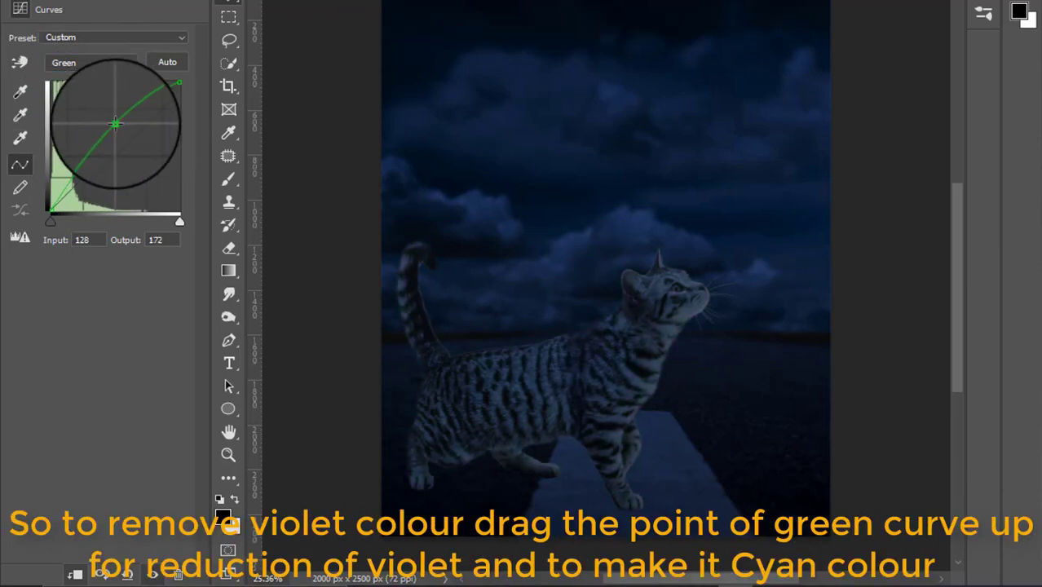
Add a little red, then raise green further to push the cat toward cyan.
click(105, 62)
click(81, 93)
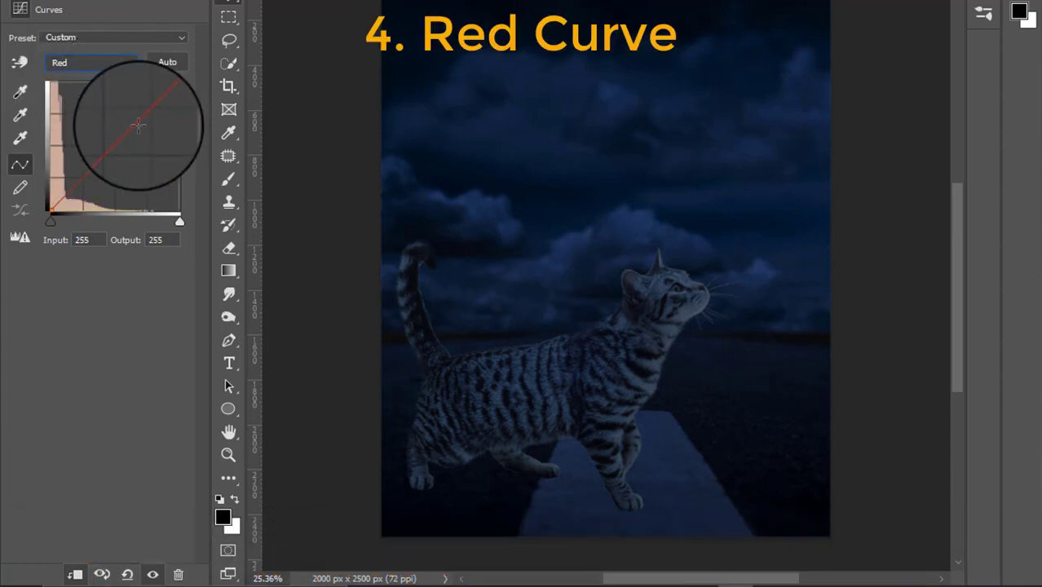
mouse_move(111, 152)
mouse_down()
mouse_move(112, 113)
mouse_move(114, 163)
mouse_move(96, 195)
mouse_move(97, 173)
mouse_up()
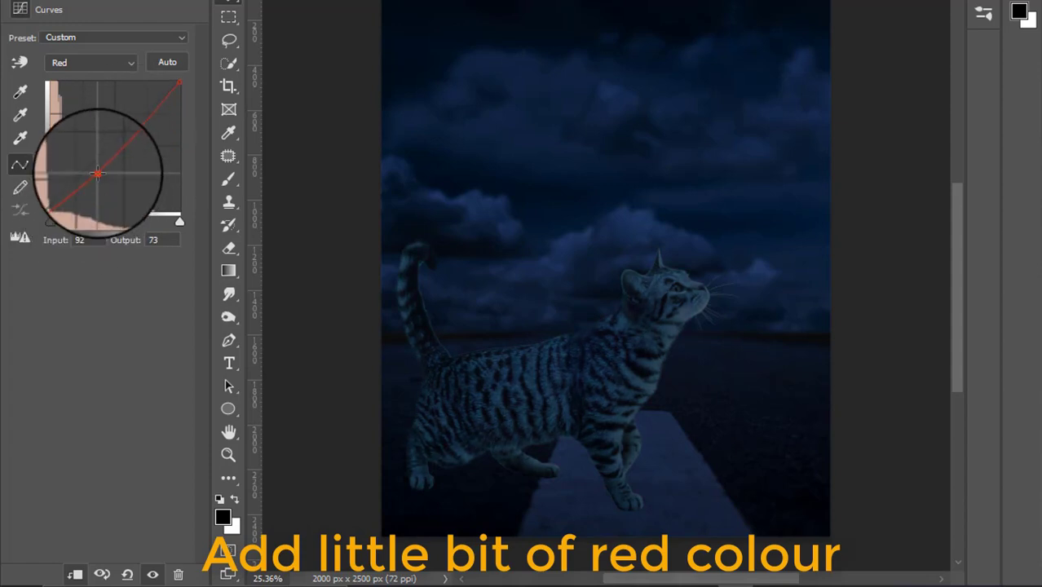
click(91, 62)
click(85, 107)
drag(123, 106, 125, 131)
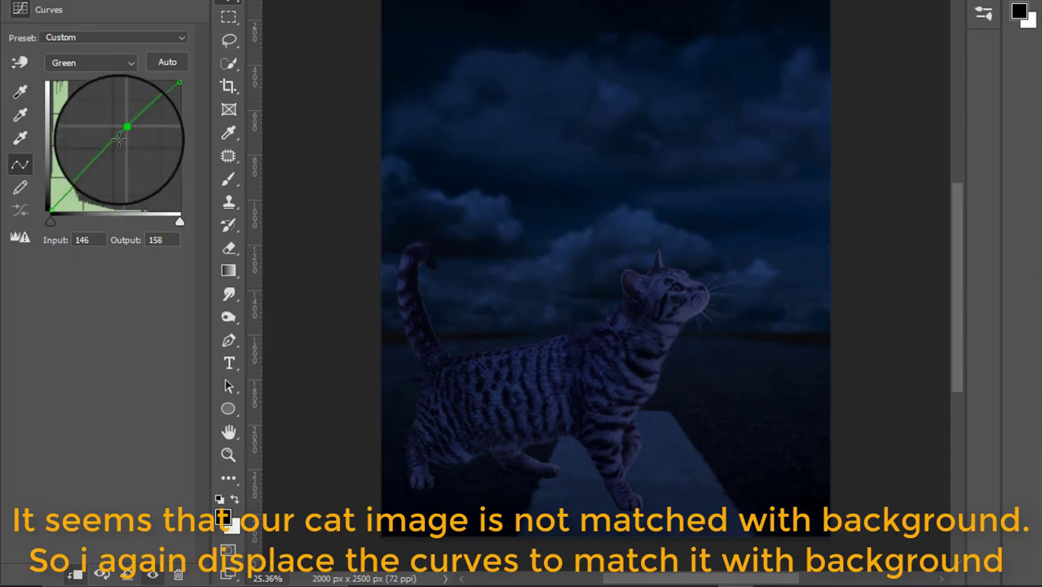
Reshape the cat's Blue curve and lower its Red curve for a cooler look.
click(90, 65)
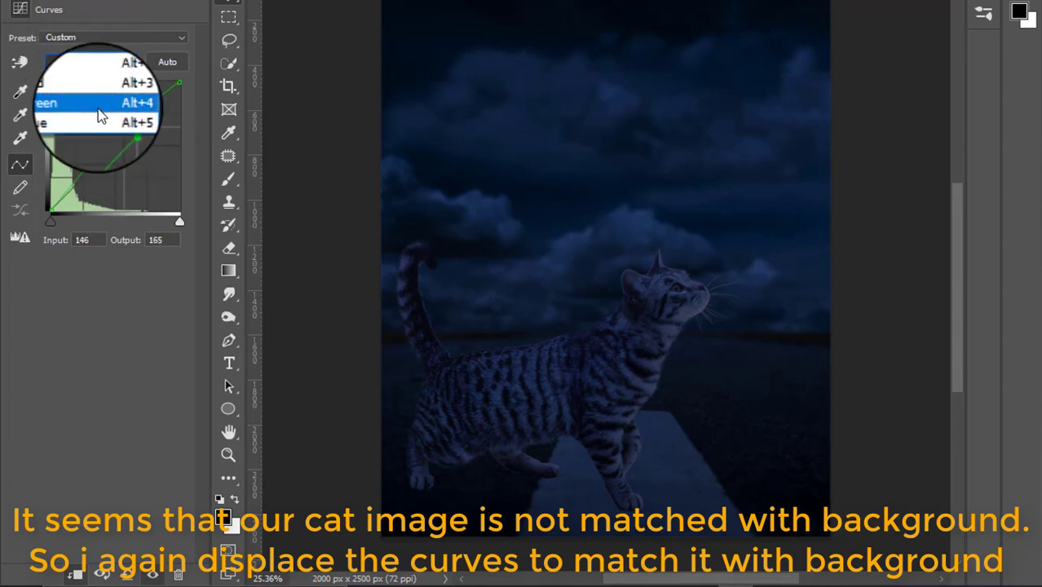
click(82, 117)
mouse_move(102, 98)
mouse_down()
mouse_move(96, 133)
mouse_move(99, 118)
mouse_move(76, 138)
mouse_move(80, 149)
mouse_up()
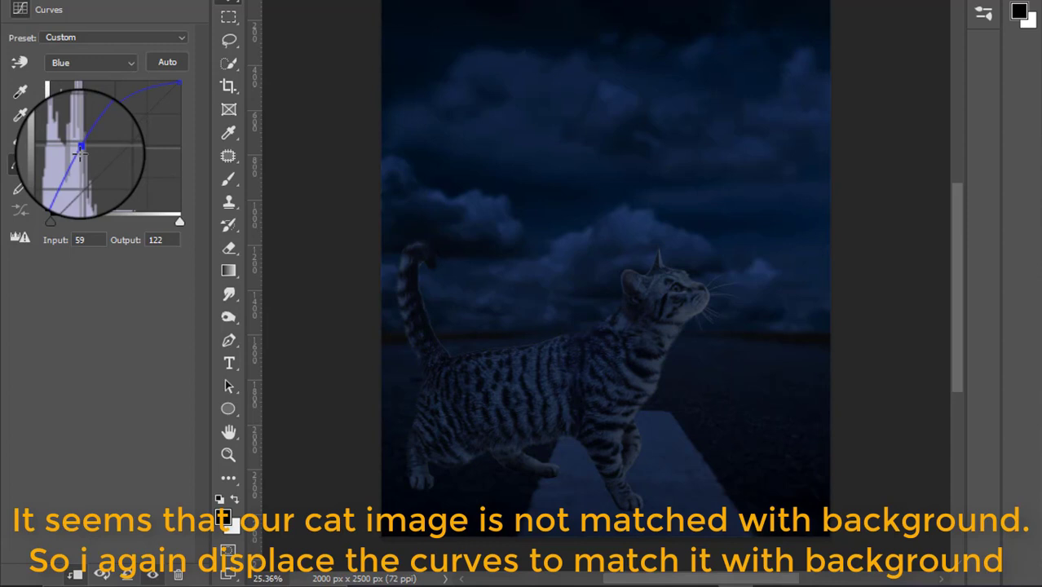
click(114, 63)
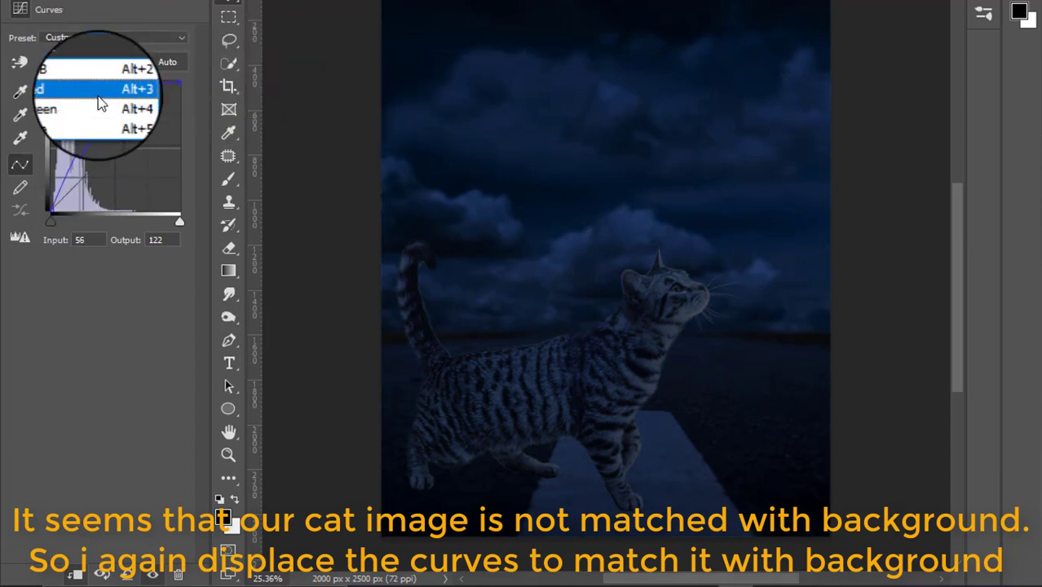
click(41, 80)
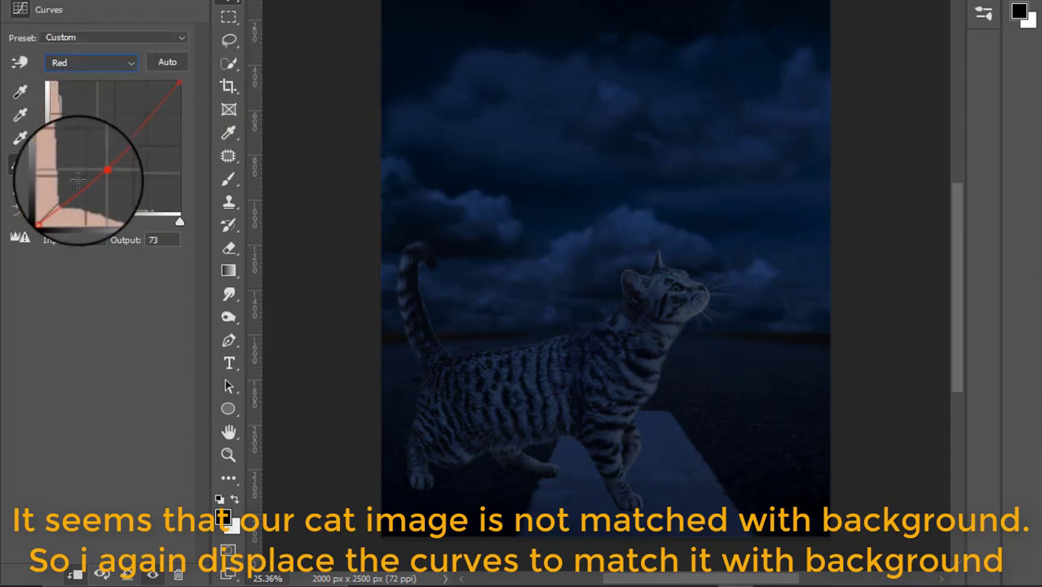
click(96, 171)
mouse_move(101, 180)
mouse_down()
mouse_move(123, 184)
mouse_move(90, 175)
mouse_move(75, 186)
mouse_move(77, 168)
mouse_move(132, 165)
mouse_move(121, 154)
mouse_move(111, 181)
mouse_move(121, 163)
mouse_move(171, 135)
mouse_move(137, 186)
mouse_move(103, 186)
mouse_up()
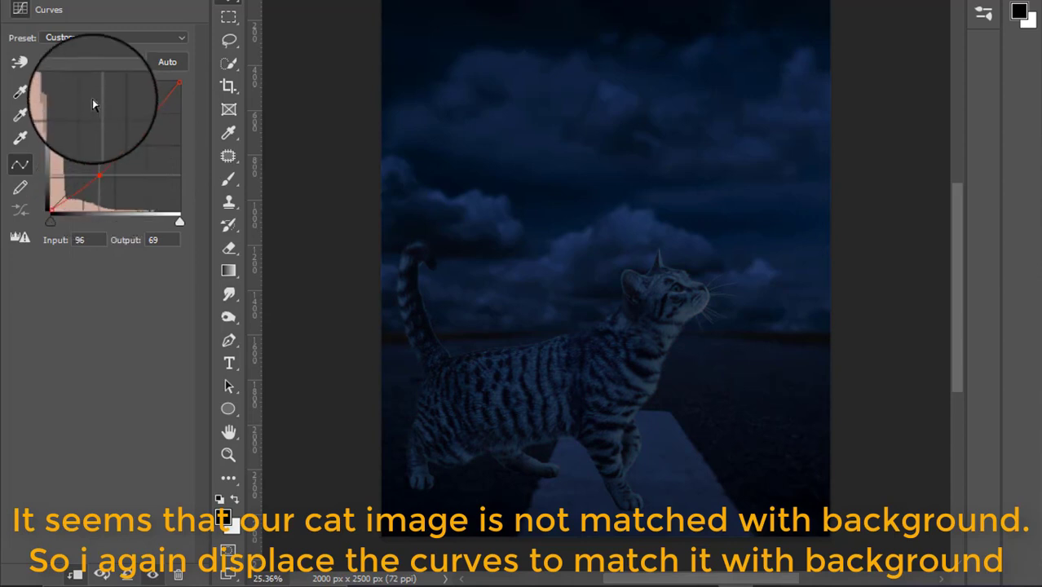
Raise the Green curve slightly and lift the Blue curve to deepen the tint.
click(91, 62)
click(44, 111)
mouse_move(116, 147)
mouse_down()
mouse_move(118, 124)
mouse_move(127, 133)
mouse_up()
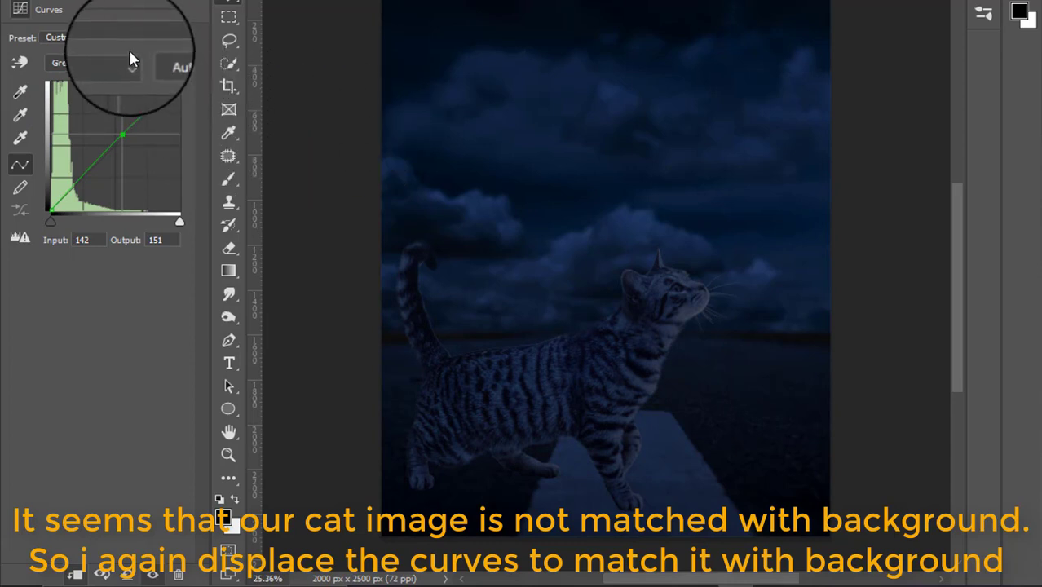
click(66, 64)
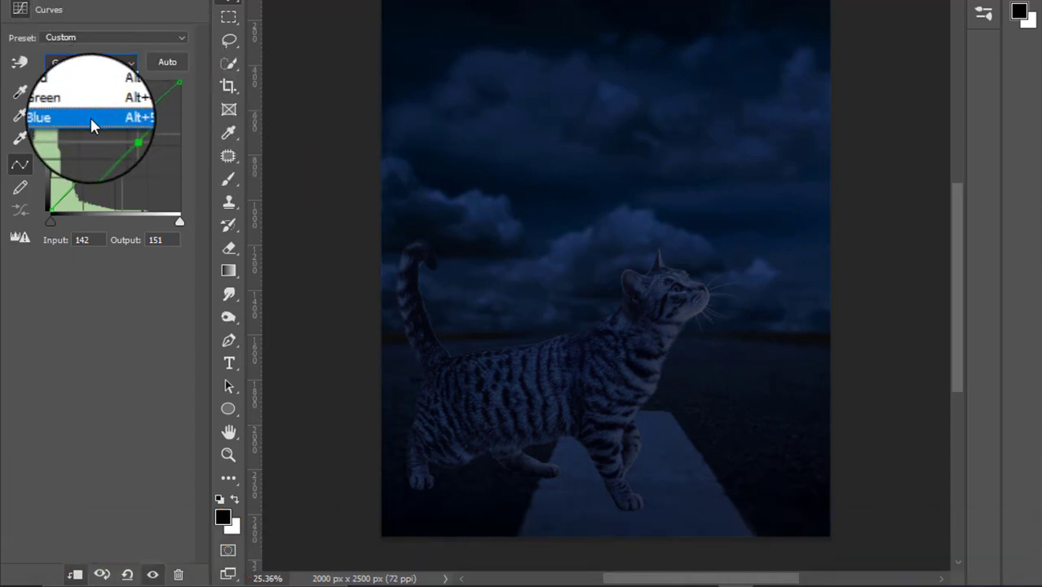
click(90, 114)
mouse_move(86, 179)
mouse_down()
mouse_move(86, 147)
mouse_move(72, 155)
mouse_move(89, 130)
mouse_up()
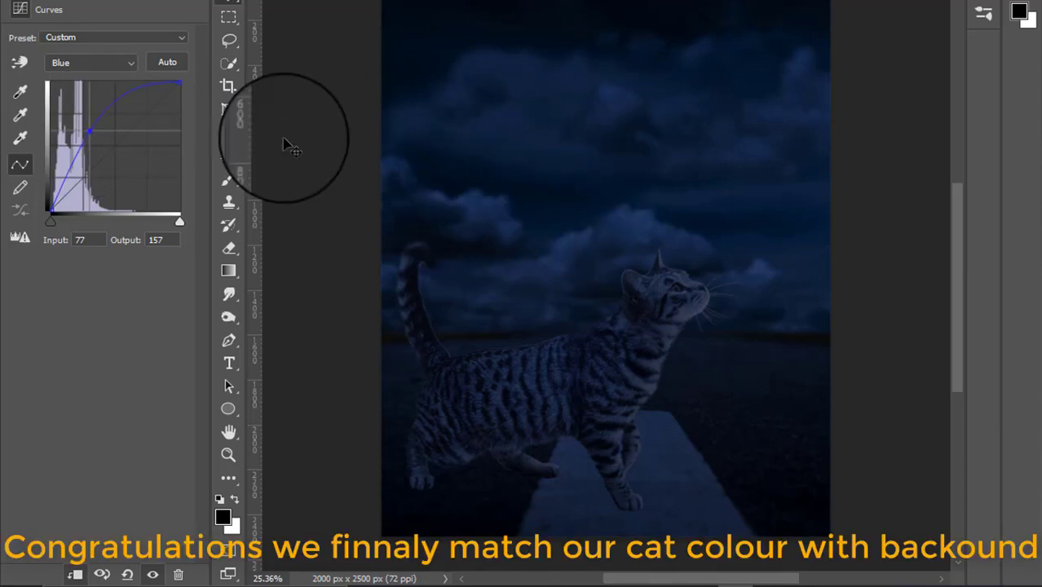
Lower the combined RGB curve's highlights to output 81 to darken the cat.
click(78, 62)
click(79, 85)
click(77, 61)
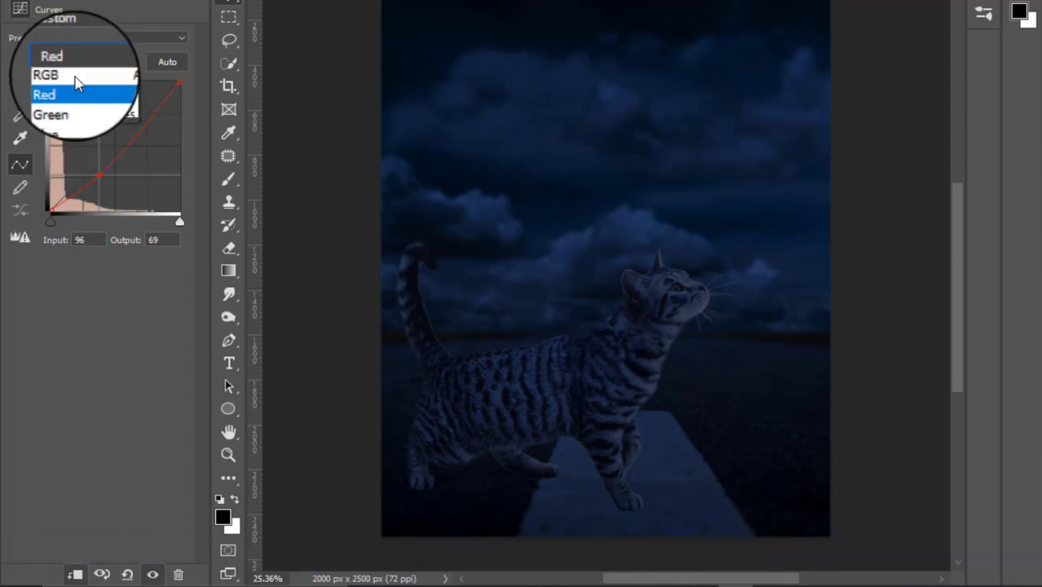
drag(179, 82, 178, 171)
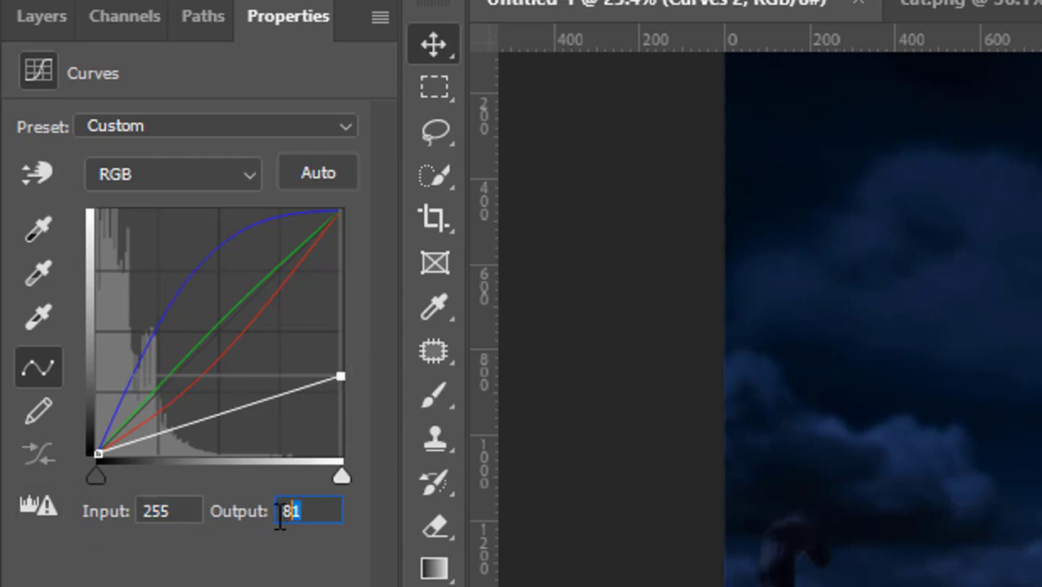
Review the Blue, Green and Red channel curves, then return to the RGB curve.
click(175, 182)
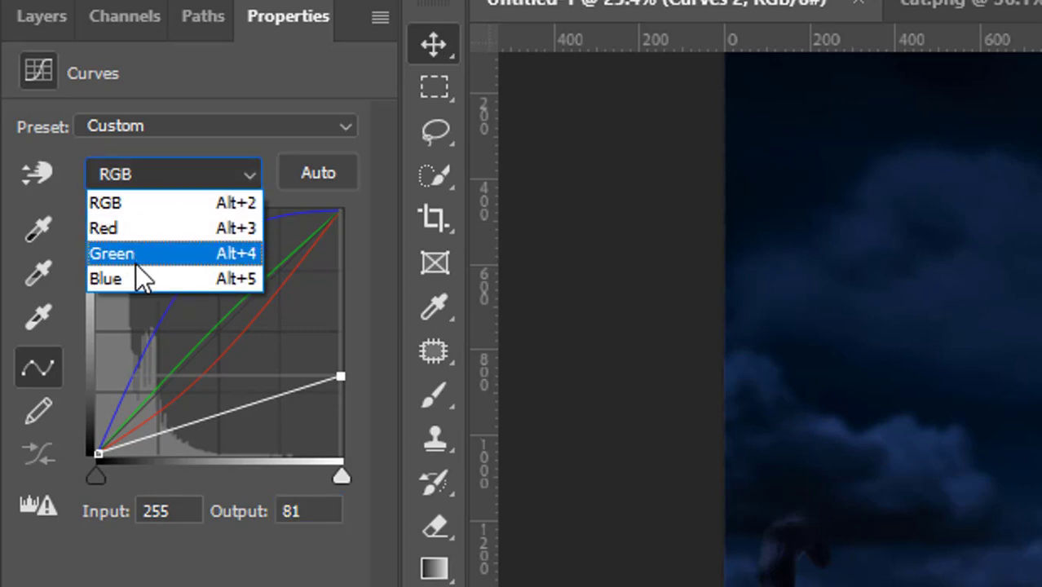
click(135, 274)
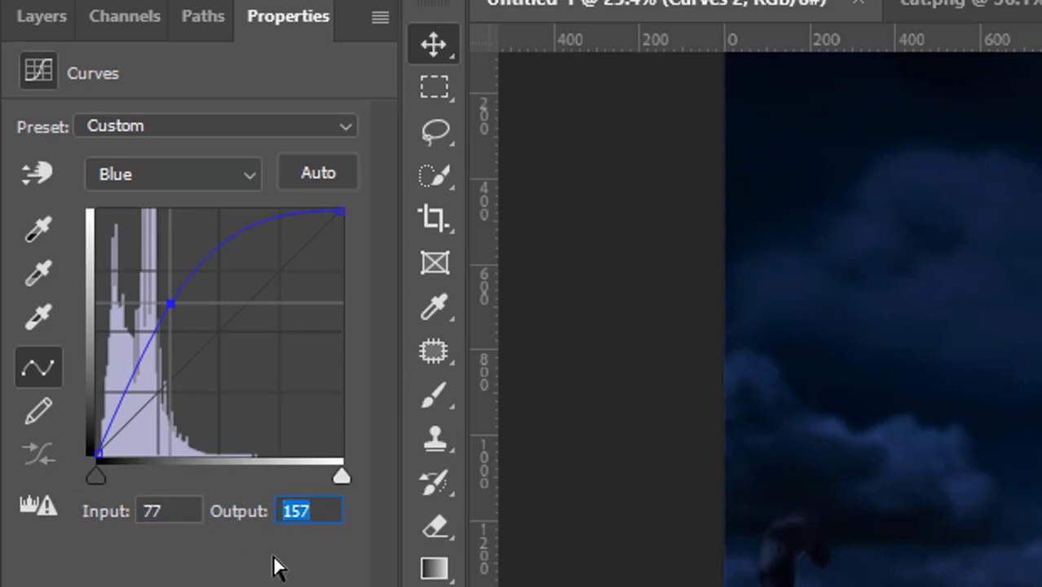
click(162, 179)
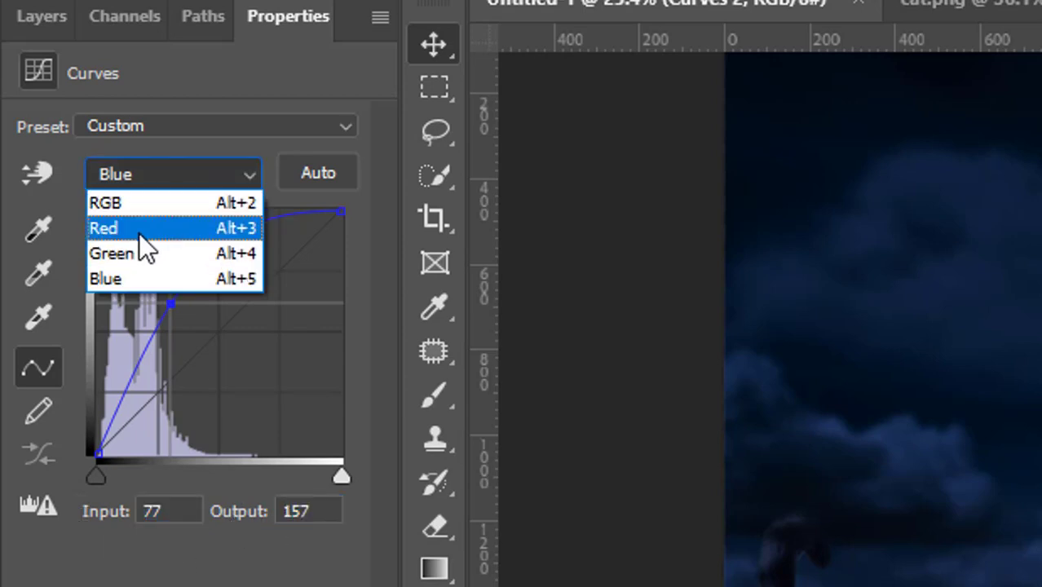
click(176, 254)
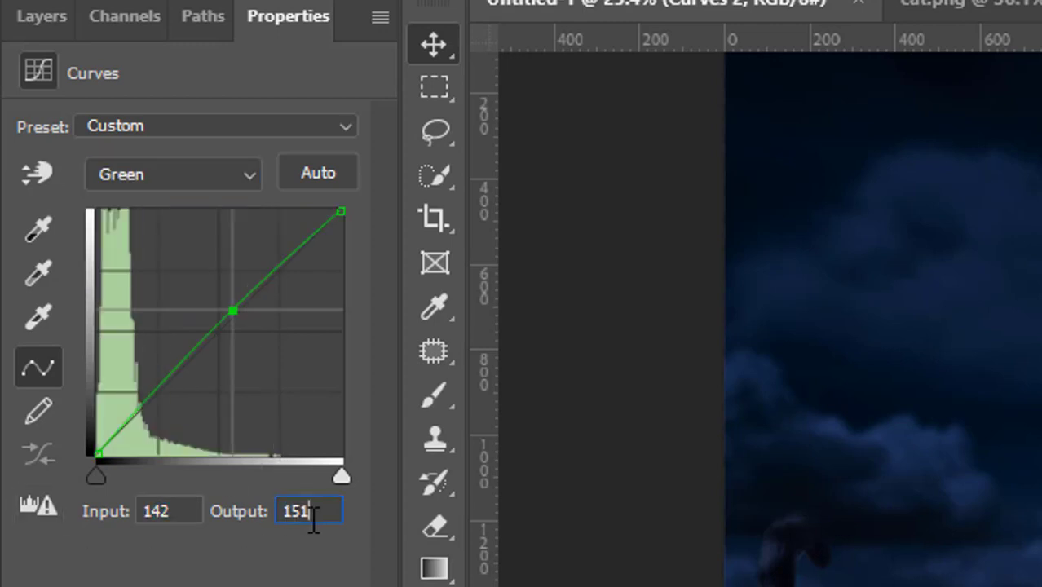
click(126, 175)
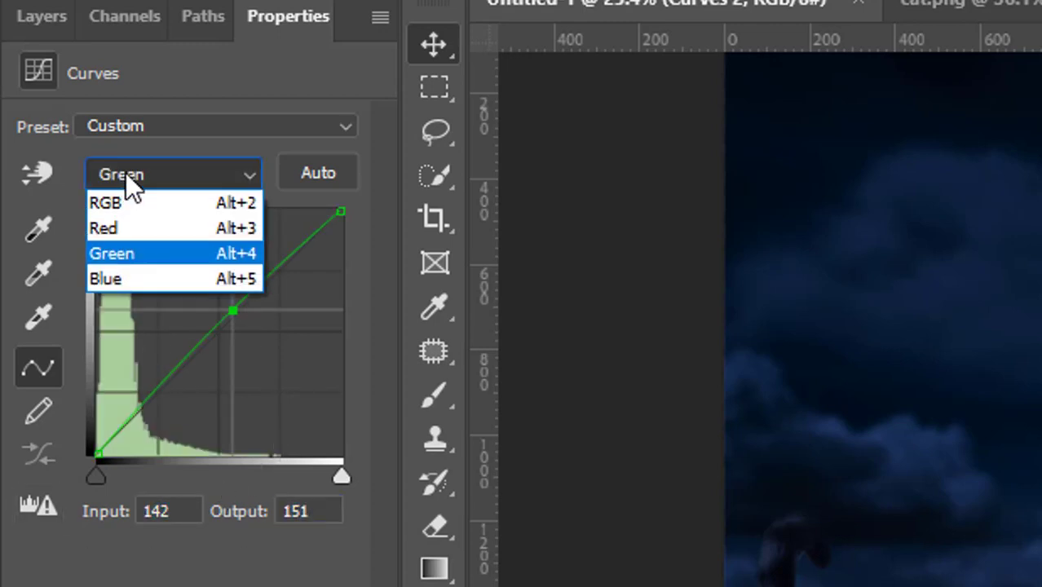
click(159, 228)
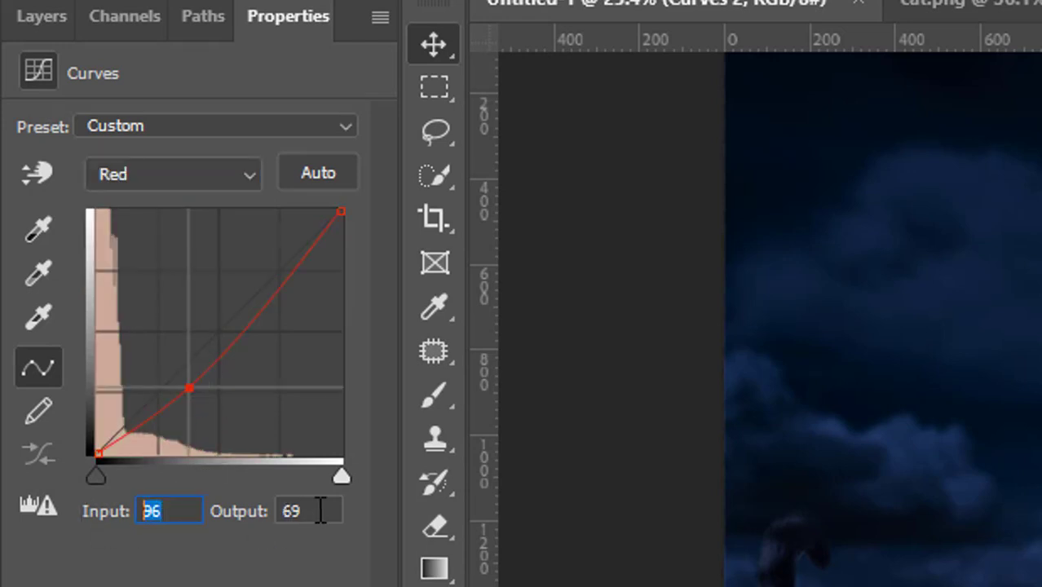
click(137, 186)
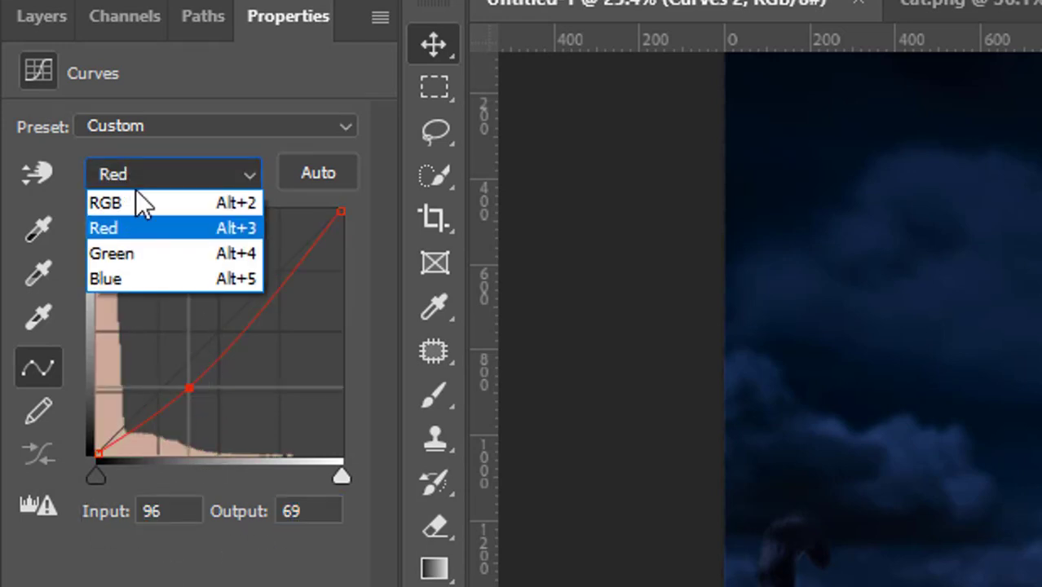
click(149, 203)
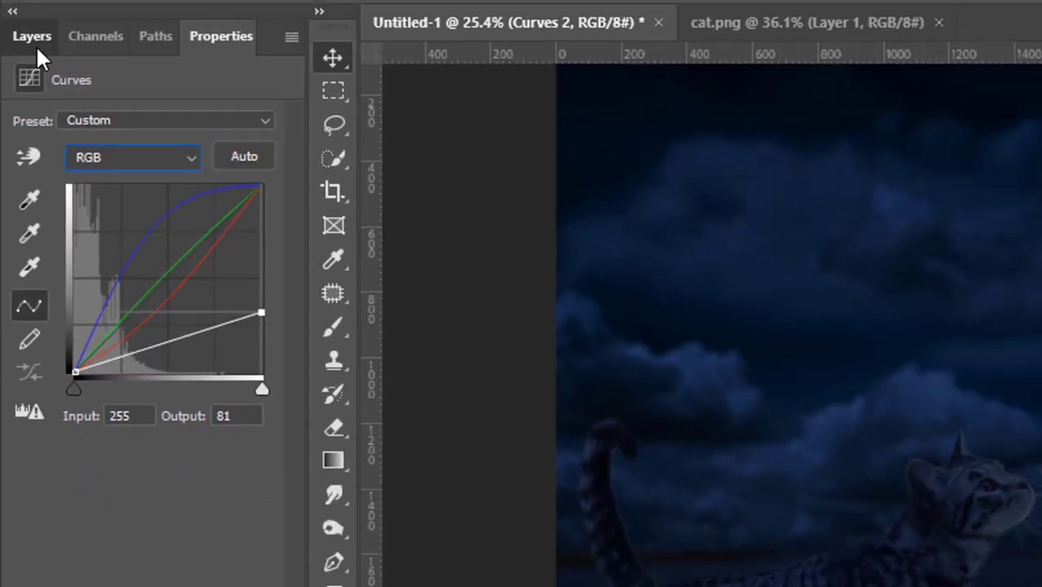
Add an Exposure adjustment layer set to -3.53.
click(36, 44)
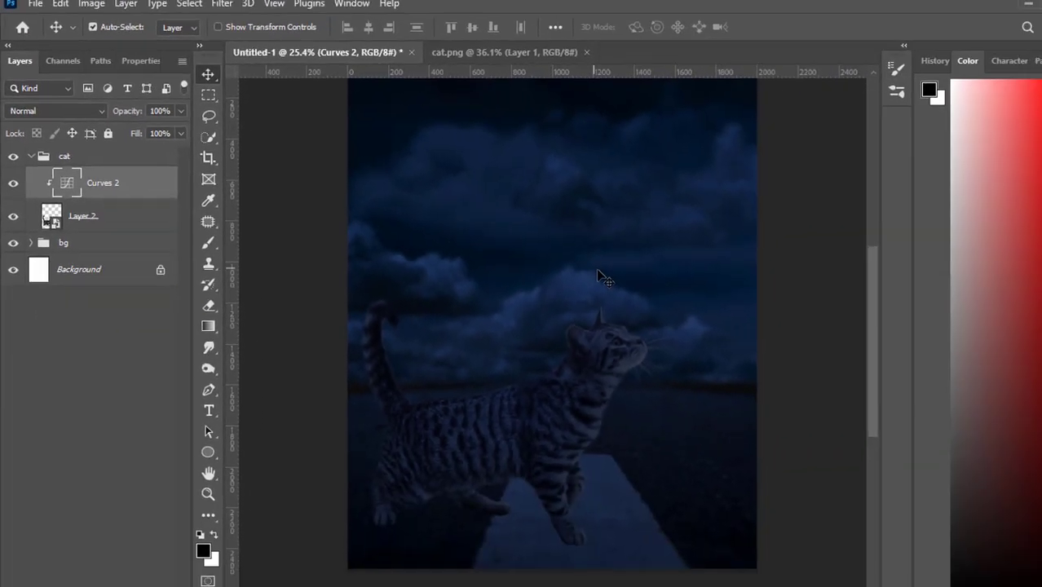
alt+scroll(605, 307, up, 2)
alt+scroll(605, 307, up, 3)
alt+scroll(605, 307, down, 2)
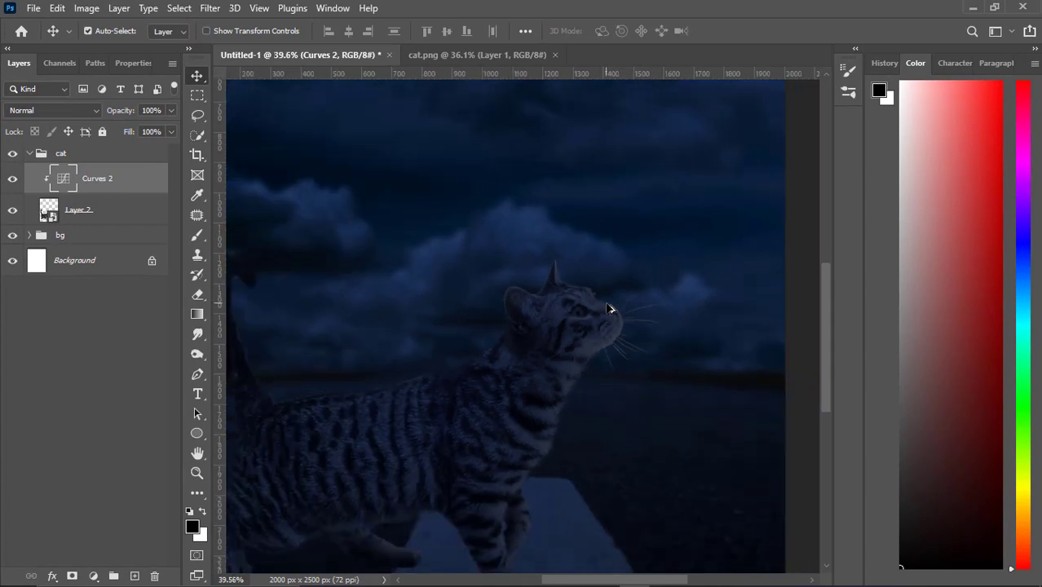
alt+scroll(610, 308, down, 2)
click(93, 576)
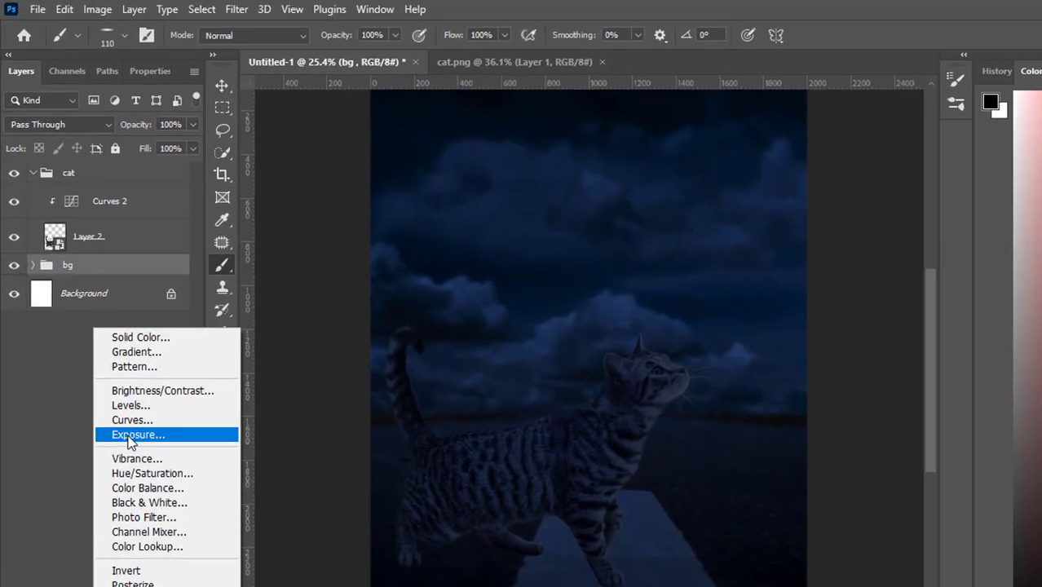
click(122, 385)
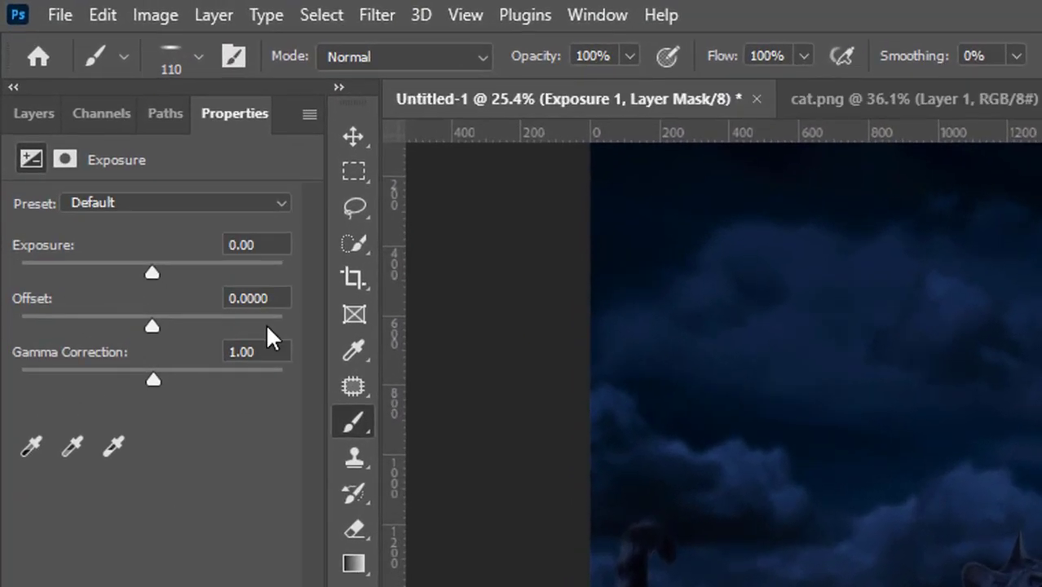
drag(151, 280, 86, 285)
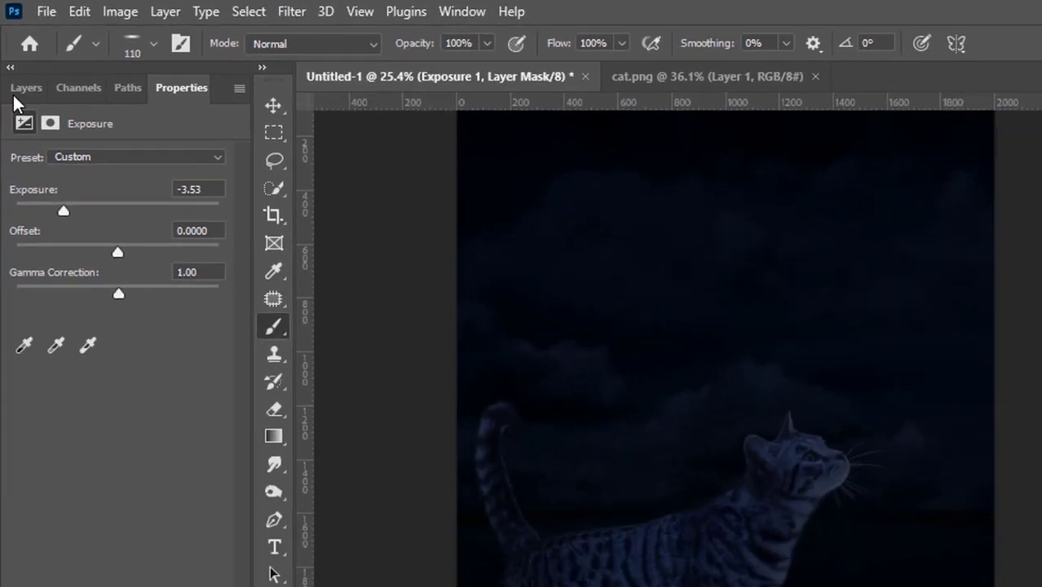
Unclip the Exposure layer from the cat and invert its mask to black.
click(19, 63)
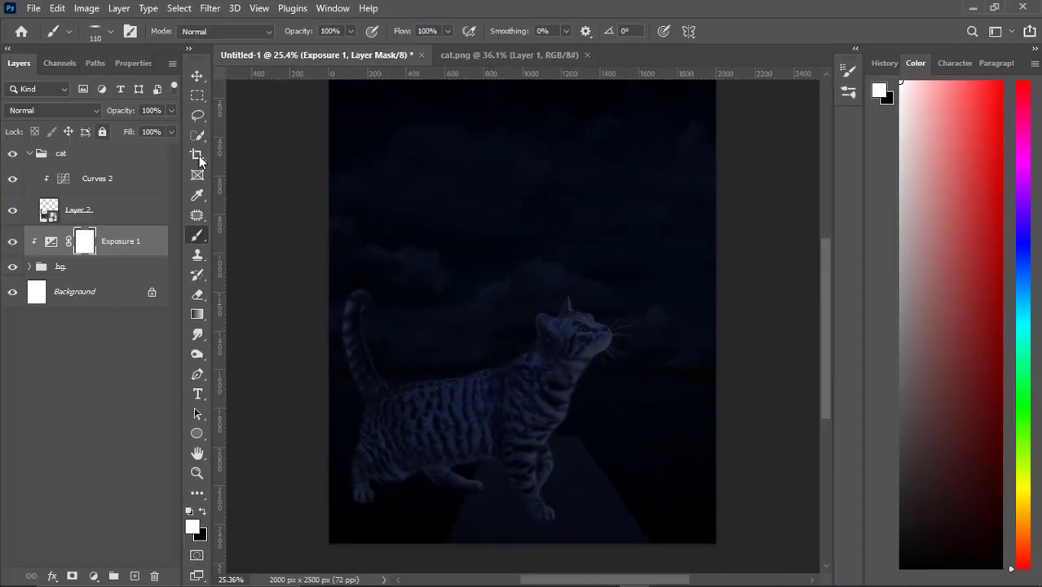
alt+click(40, 259)
key(ctrl+i)
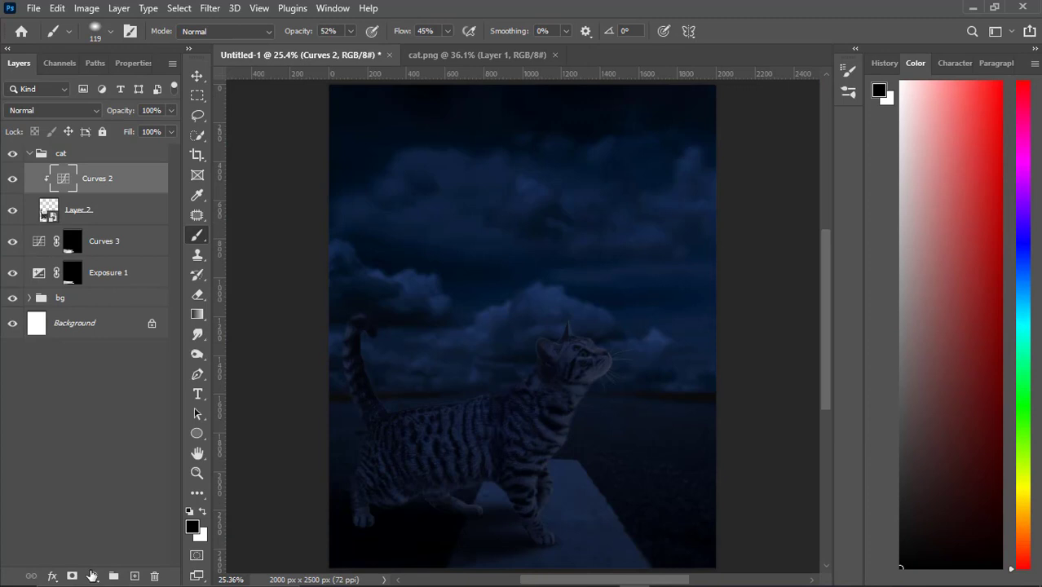
click(92, 575)
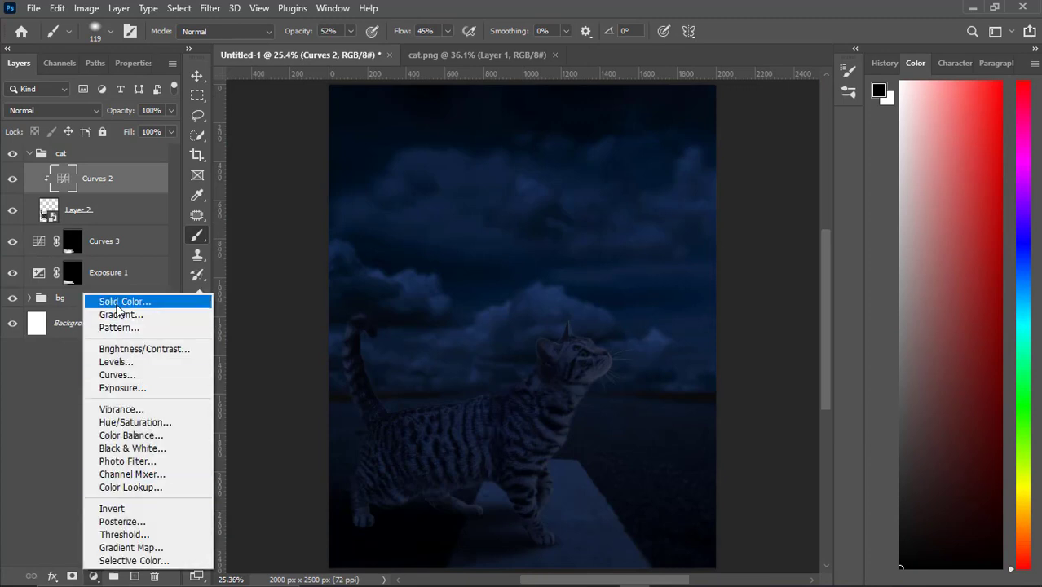
Add a Curves layer with the highlights pulled down to output 152.
click(118, 375)
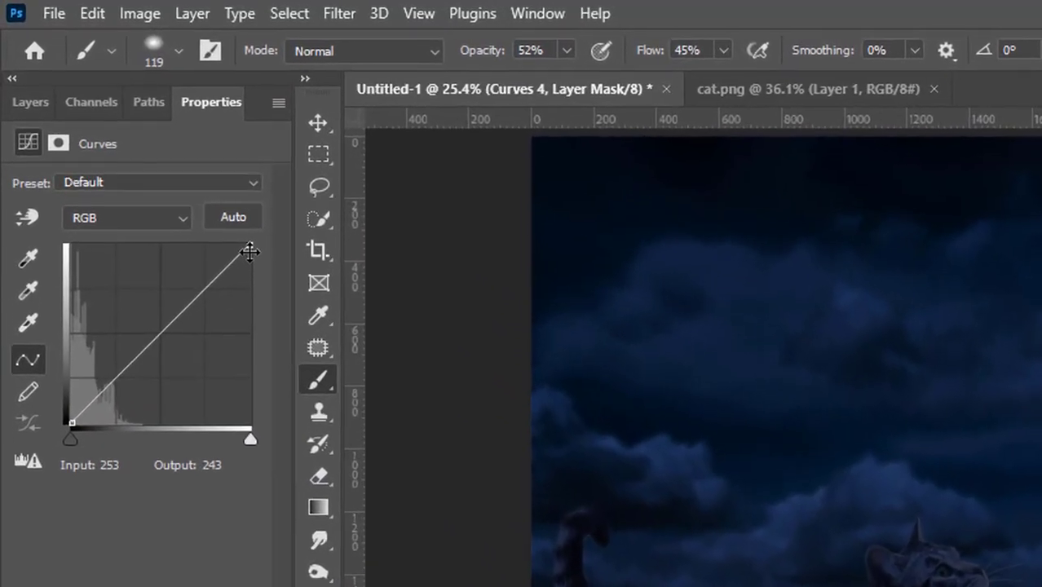
drag(249, 252, 274, 326)
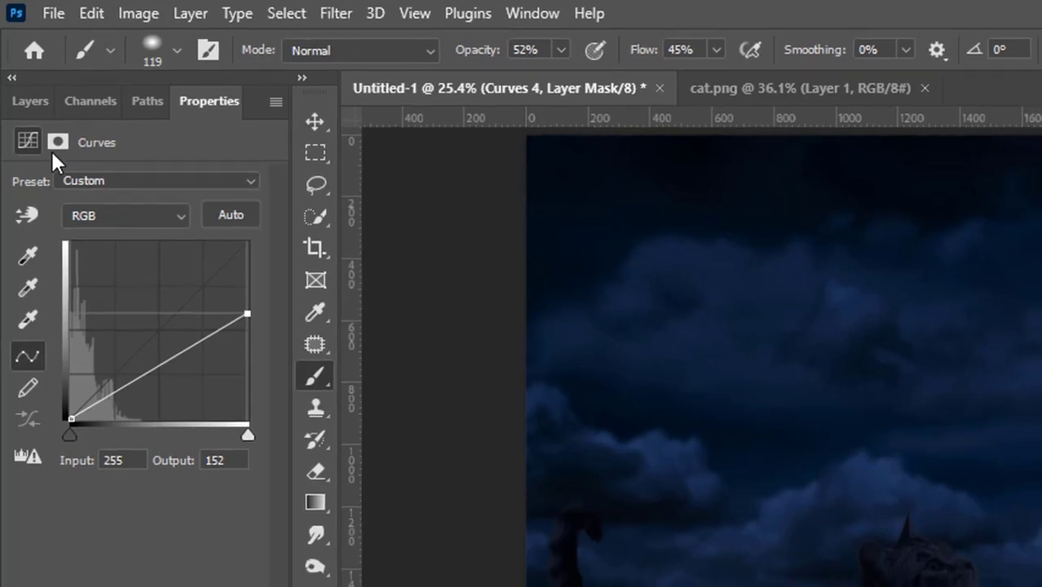
click(31, 104)
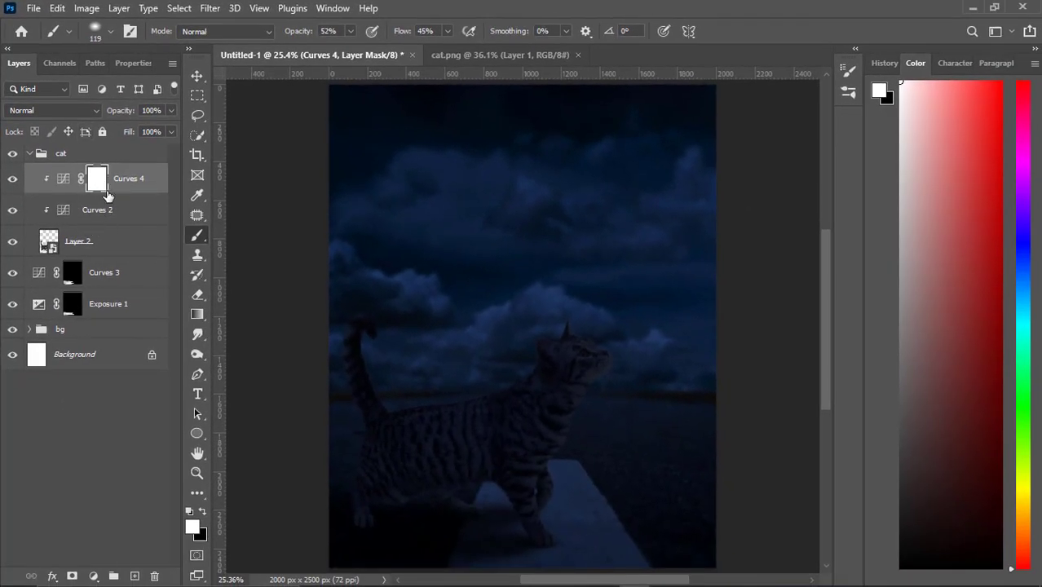
scroll(448, 415, up, 2)
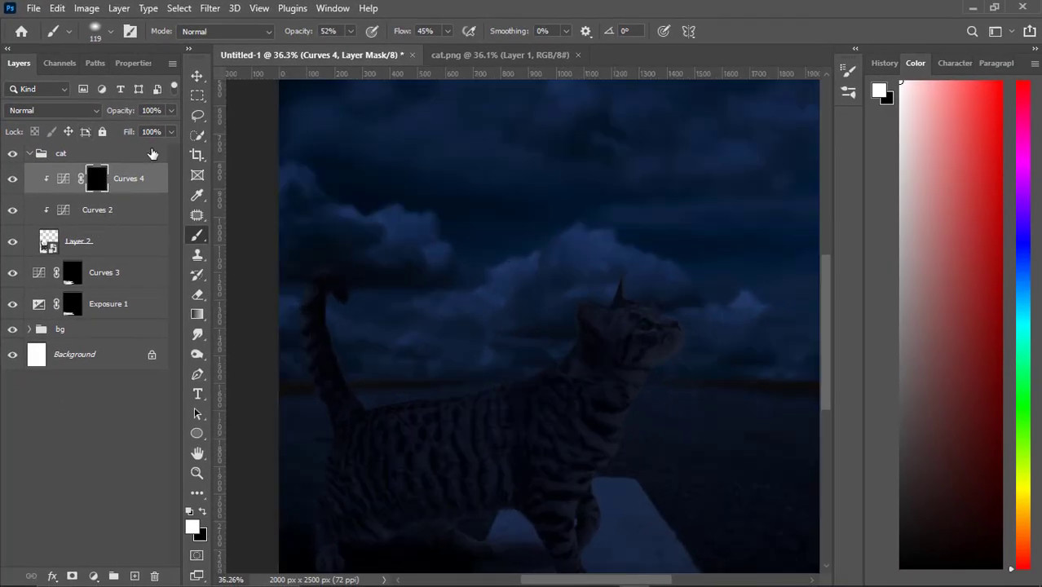
scroll(310, 194, down, 3)
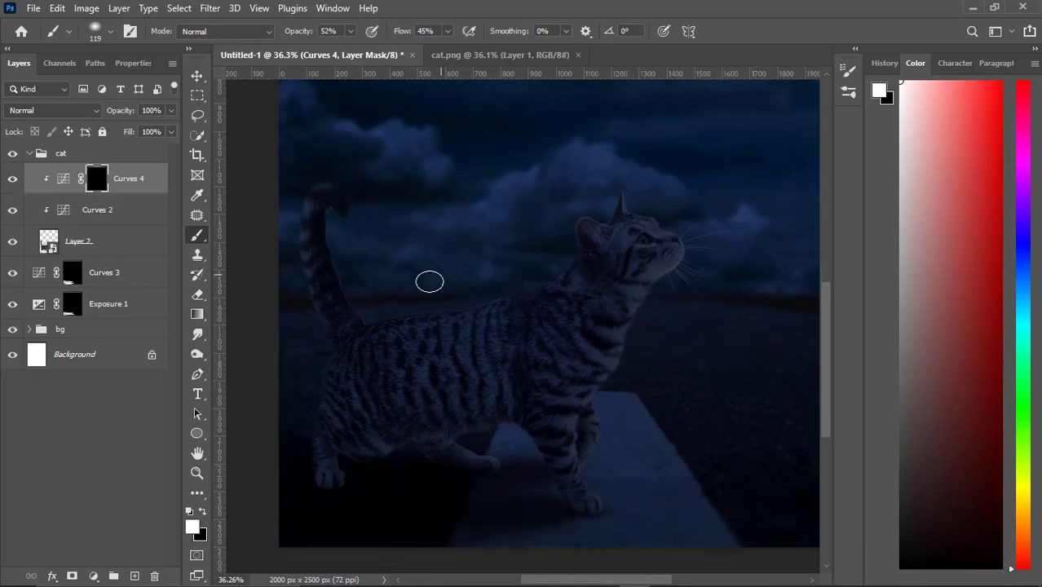
Paint the Curves mask over the cat's body and legs as shading.
scroll(328, 420, up, 3)
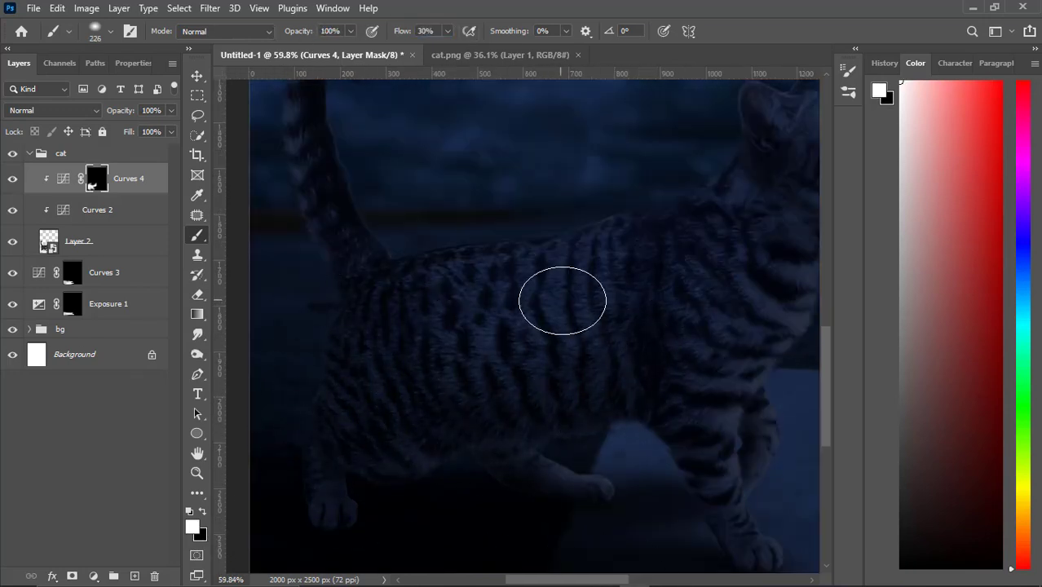
scroll(561, 300, up, 3)
scroll(465, 242, down, 5)
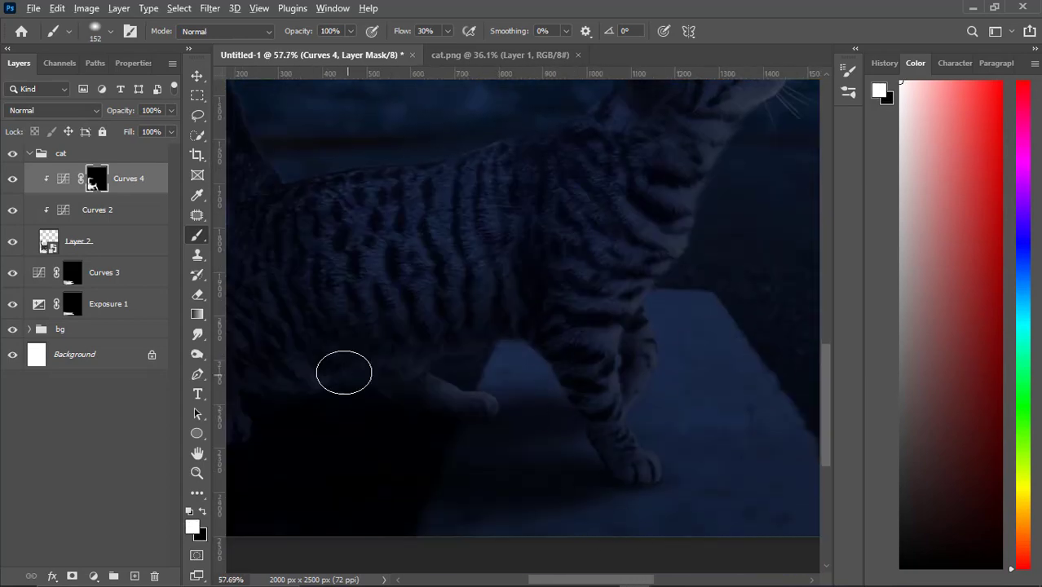
scroll(523, 438, up, 1)
scroll(512, 524, down, 3)
scroll(716, 371, up, 4)
key(x)
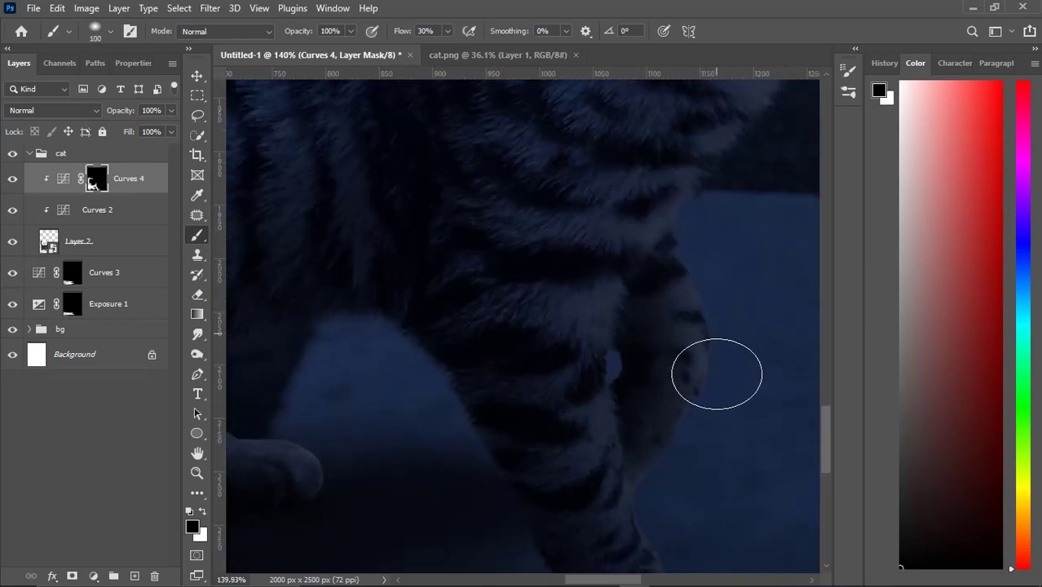
scroll(717, 371, down, 1)
Add another Curves layer clipped to the cat with an inverted black mask.
click(93, 575)
click(122, 400)
drag(152, 214, 153, 236)
click(19, 63)
key(ctrl+i)
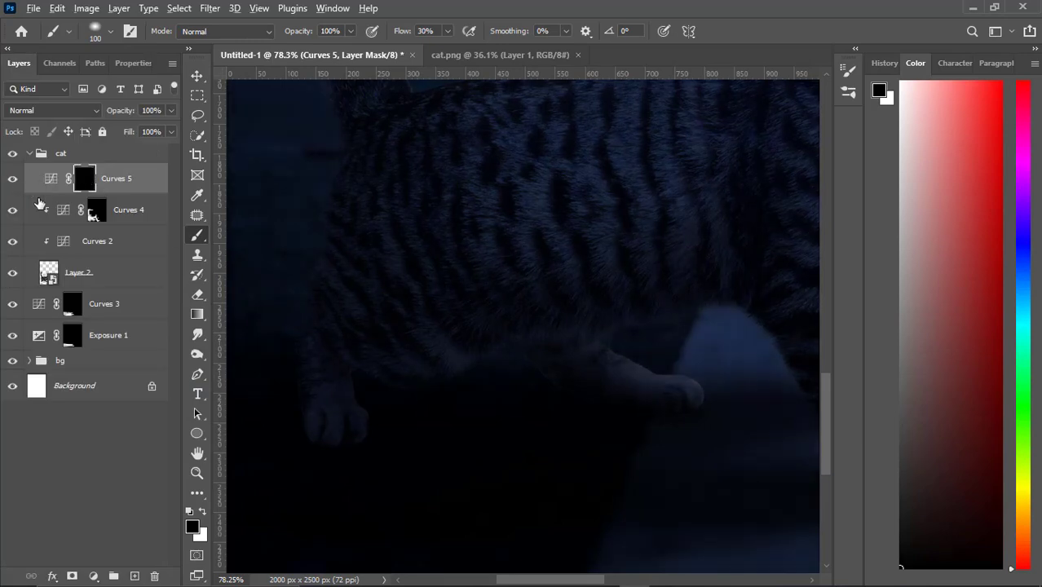
key(x)
Paint the new Curves mask over the cat's head and chest as lighting.
scroll(373, 354, down, 5)
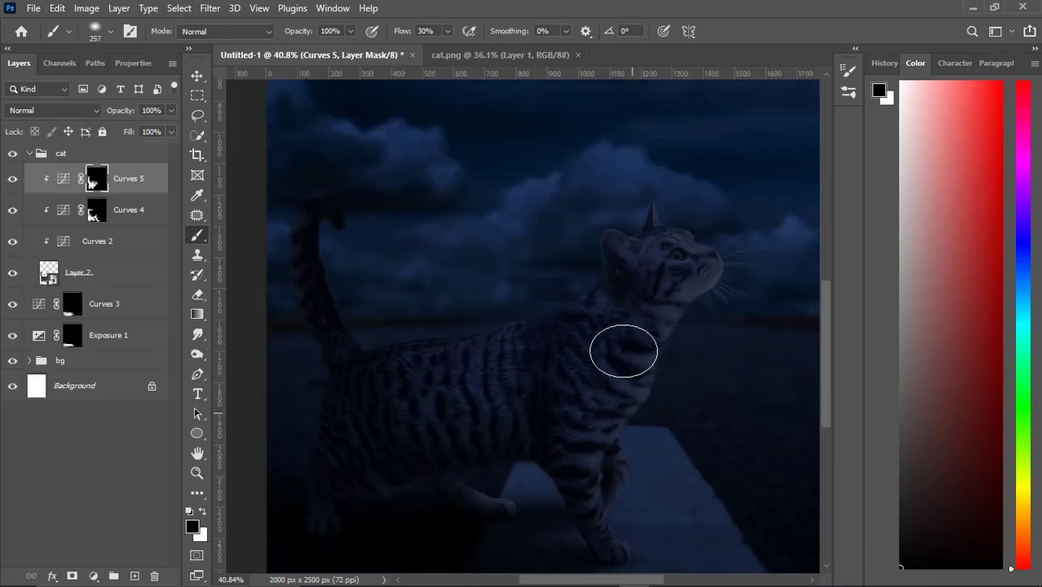
scroll(624, 349, up, 2)
scroll(641, 308, up, 3)
key(x)
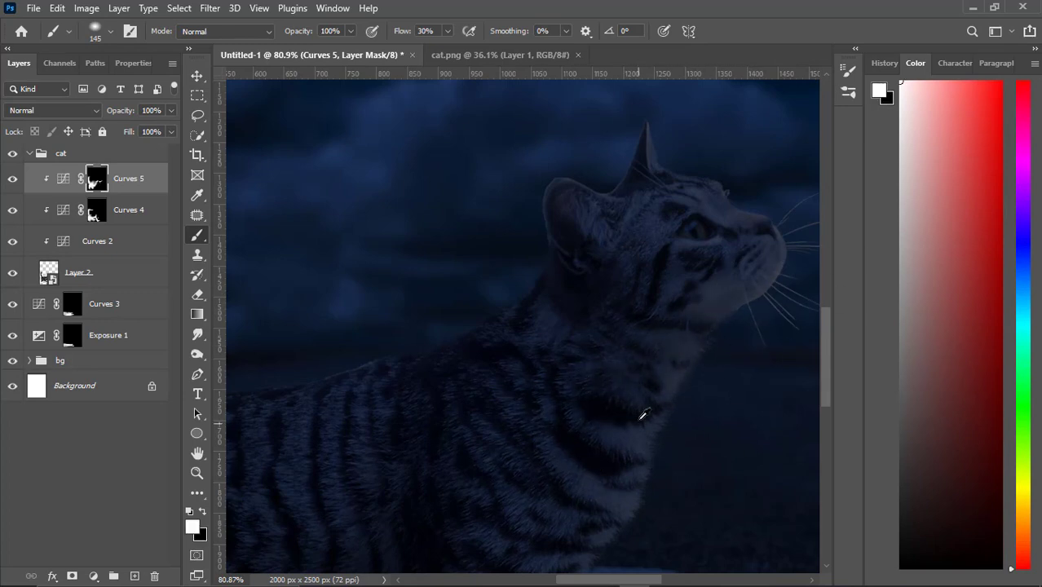
scroll(643, 415, down, 5)
key(x)
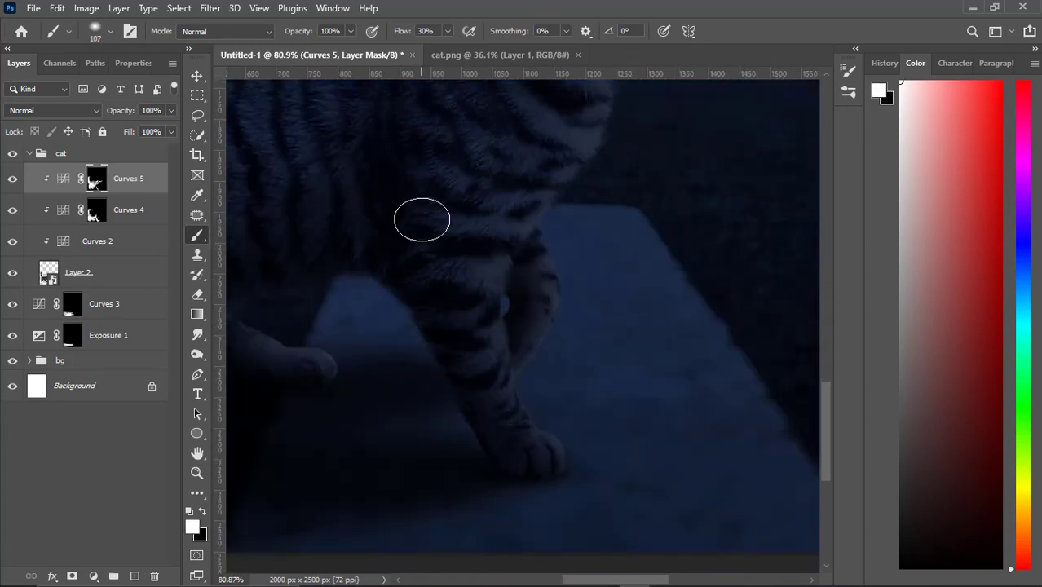
scroll(422, 219, up, 3)
key(x)
scroll(581, 279, down, 4)
scroll(456, 391, up, 3)
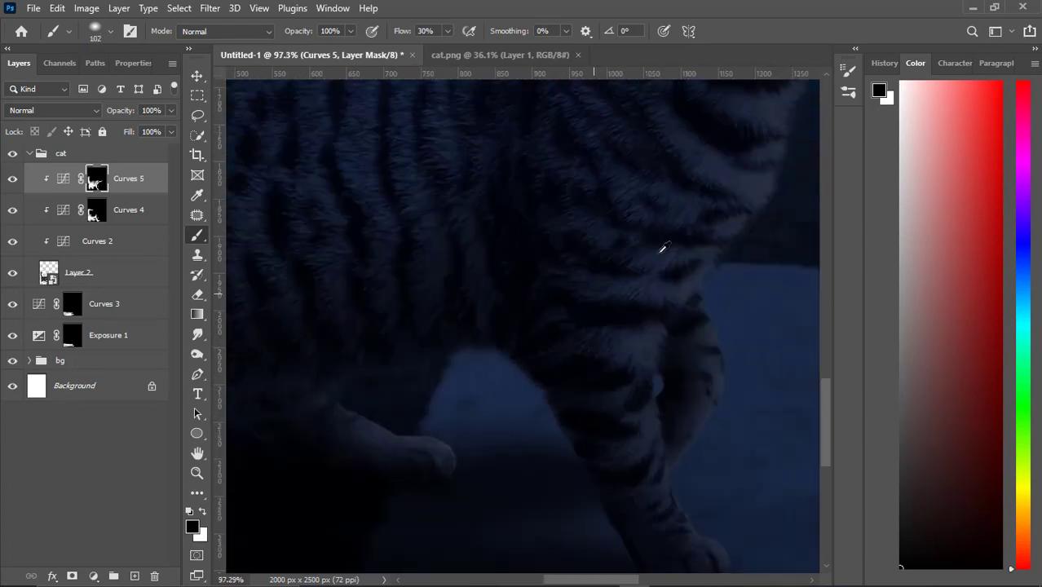
scroll(663, 247, up, 5)
scroll(603, 186, down, 1)
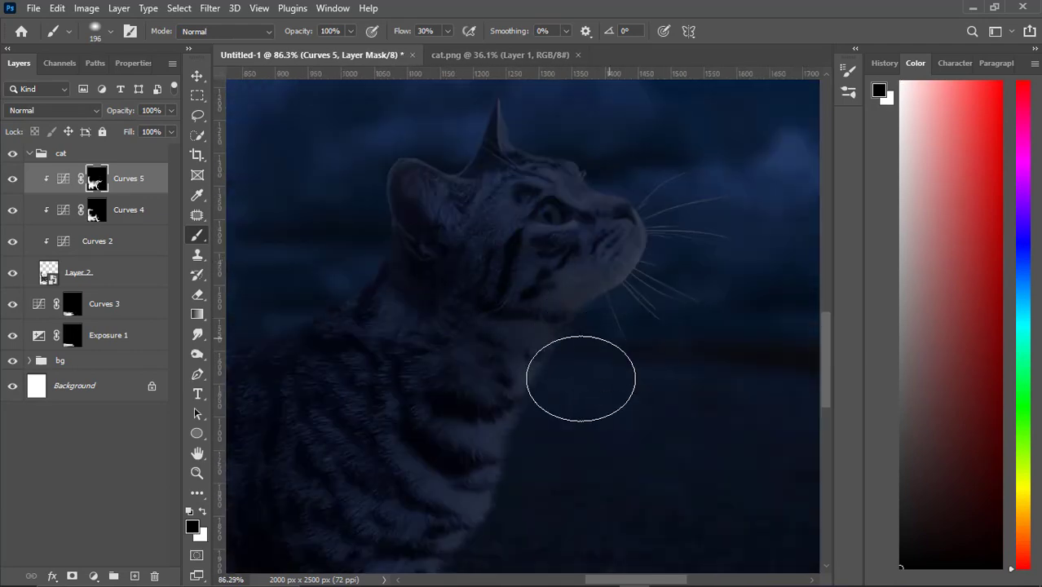